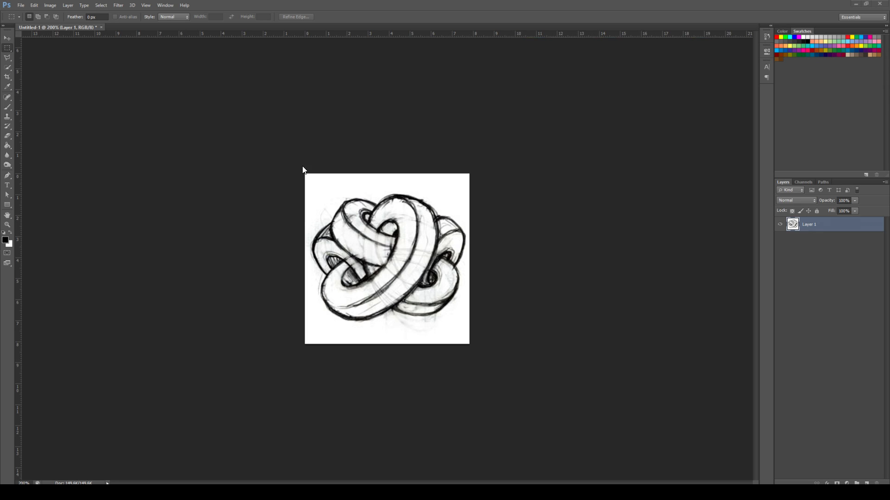
- In Curves, set the black point from a dark stroke and the white point from the paper
click(52, 6)
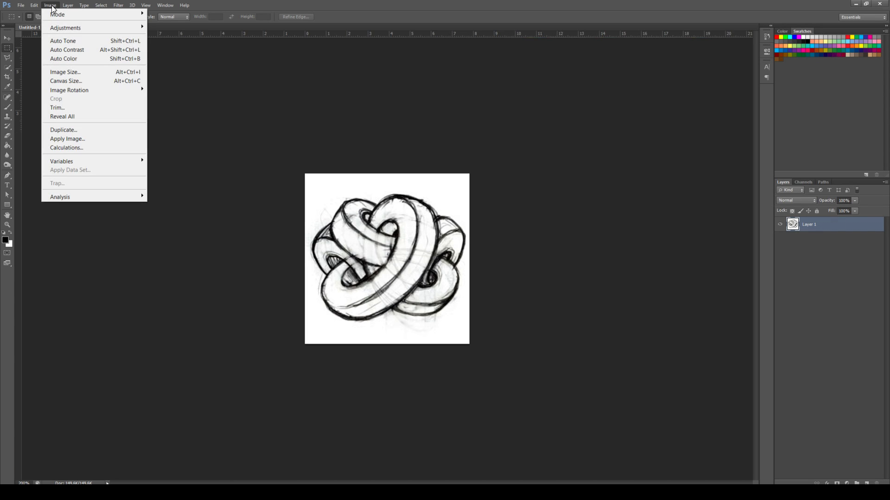
mouse_move(122, 28)
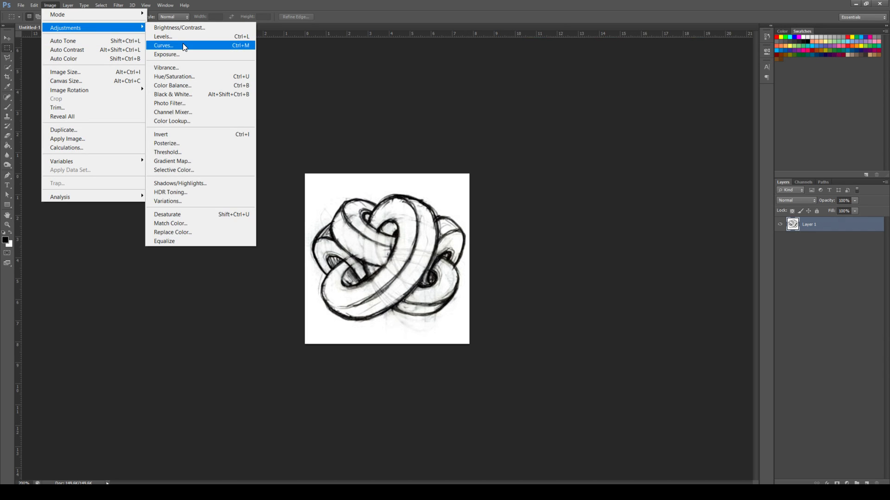
click(182, 44)
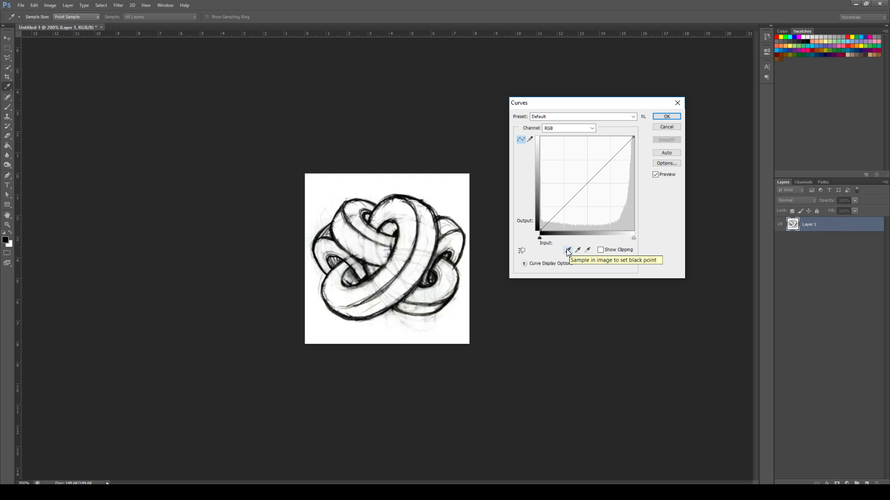
click(566, 249)
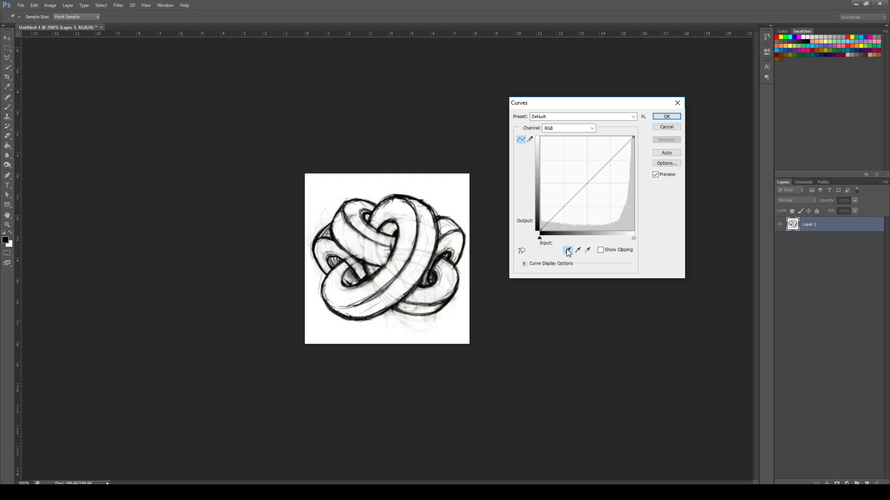
click(398, 232)
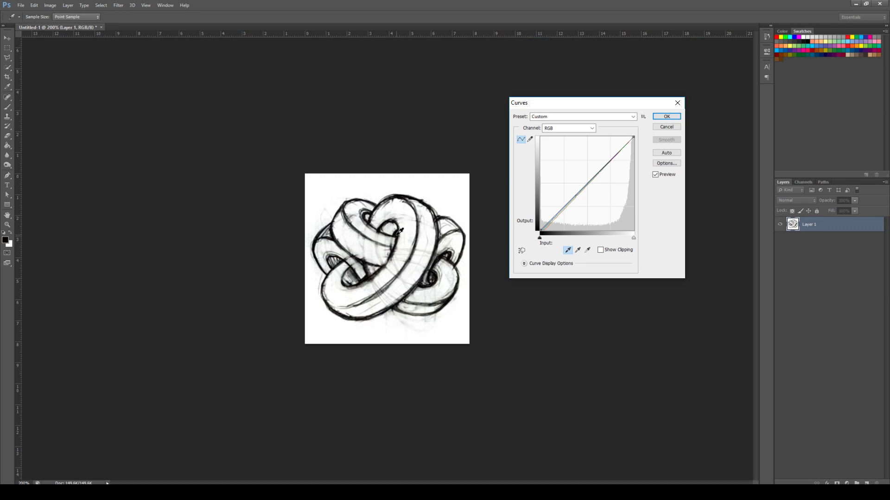
click(587, 250)
click(364, 242)
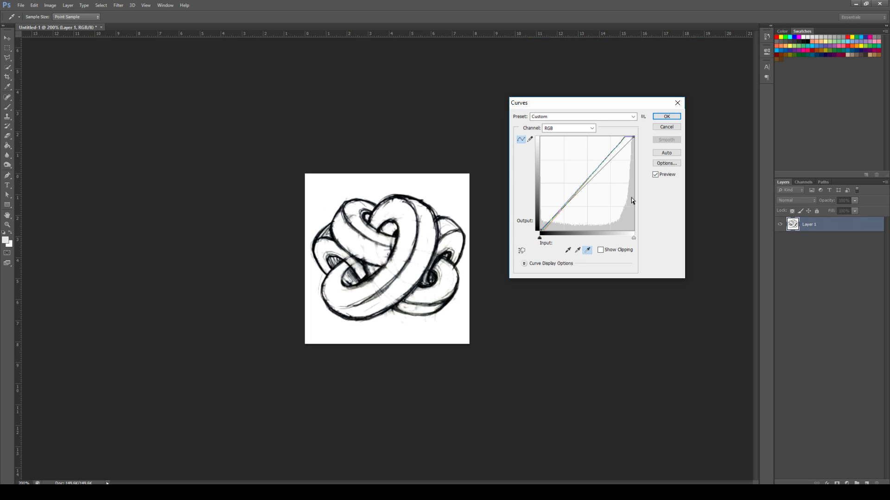
- Toggle the Curves preview to compare the sketch before and after, leaving it on
click(655, 176)
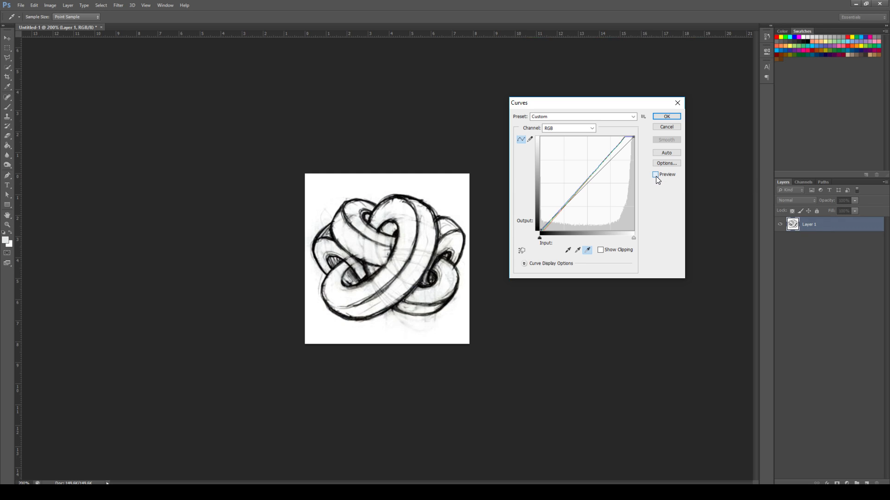
click(655, 176)
click(655, 176)
click(655, 175)
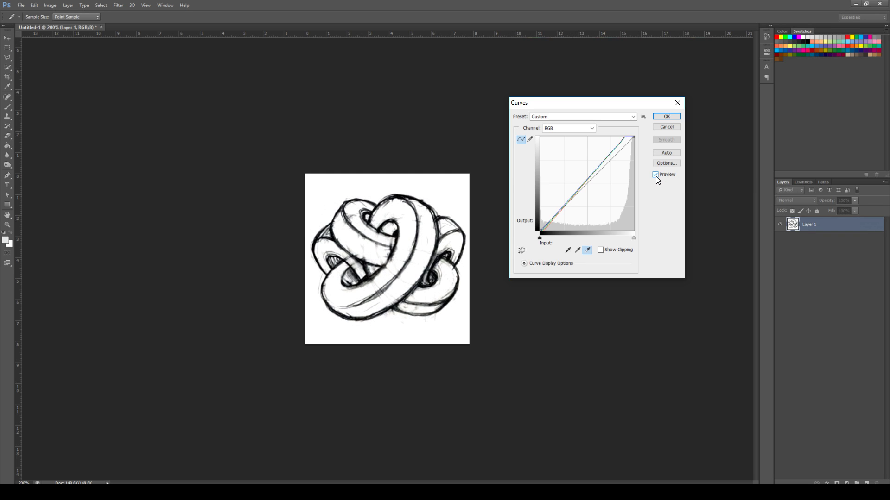
- Apply the Curves adjustment, zoom to 400%, and pick a Brush tip for cleanup
click(668, 116)
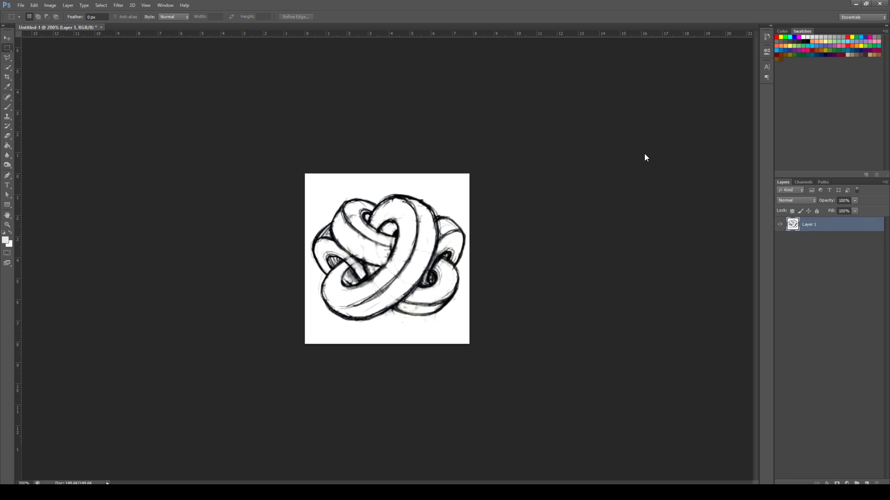
key(ctrl+plus)
key(ctrl+plus)
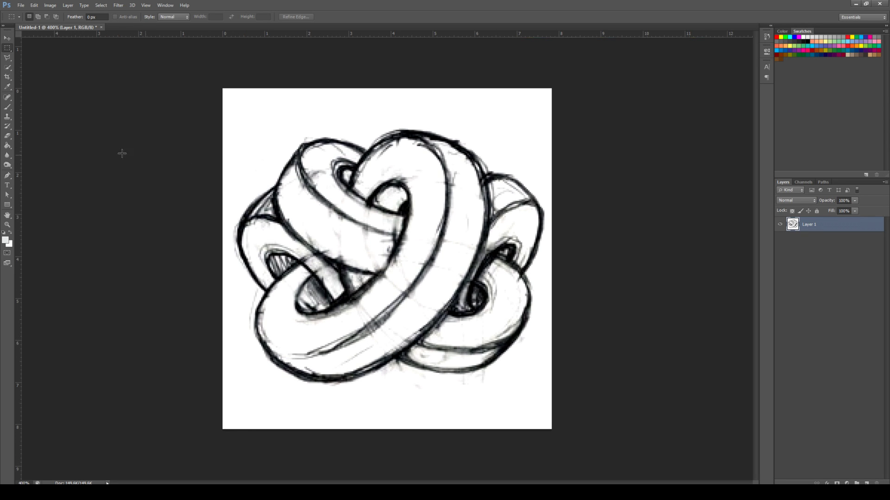
click(8, 107)
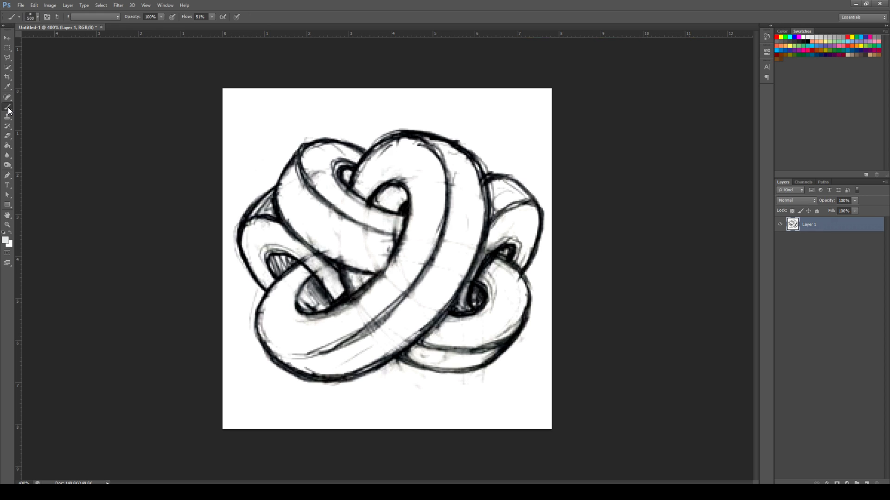
click(37, 17)
click(51, 74)
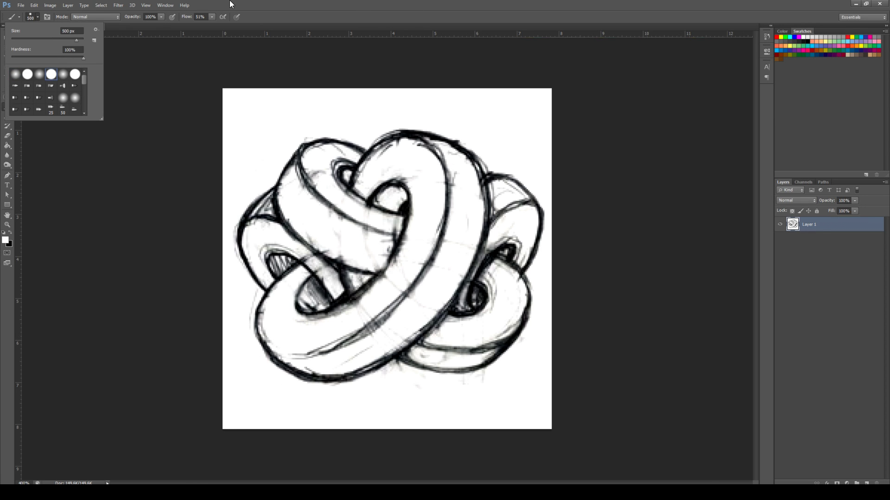
click(419, 116)
- Shrink the white brush to 8 px at 100% flow and paint out stray sketch lines
key(bracketleft)
key(bracketleft)
key(bracketleft)
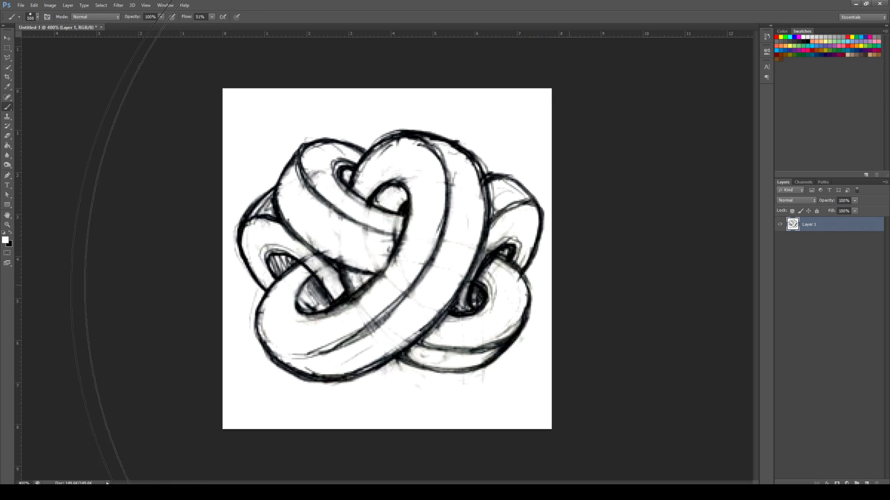
key(bracketleft)
key(bracketleft)
key(bracketleft)
key(bracketleft)
key(bracketleft)
key(bracketleft)
key(bracketleft)
key(bracketleft)
key(bracketleft)
key(bracketleft)
key(bracketleft)
key(bracketleft)
key(bracketleft)
key(bracketleft)
key(bracketleft)
key(bracketleft)
key(bracketleft)
key(bracketleft)
key(bracketleft)
key(bracketleft)
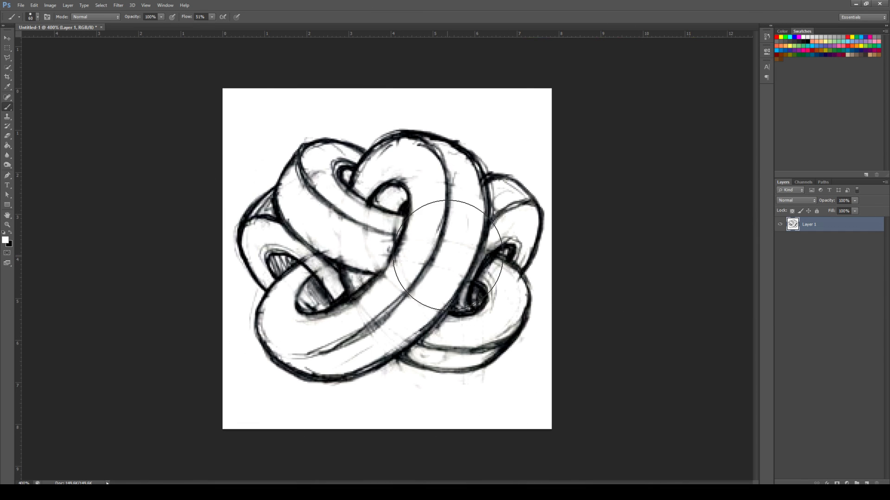
key(shift+0)
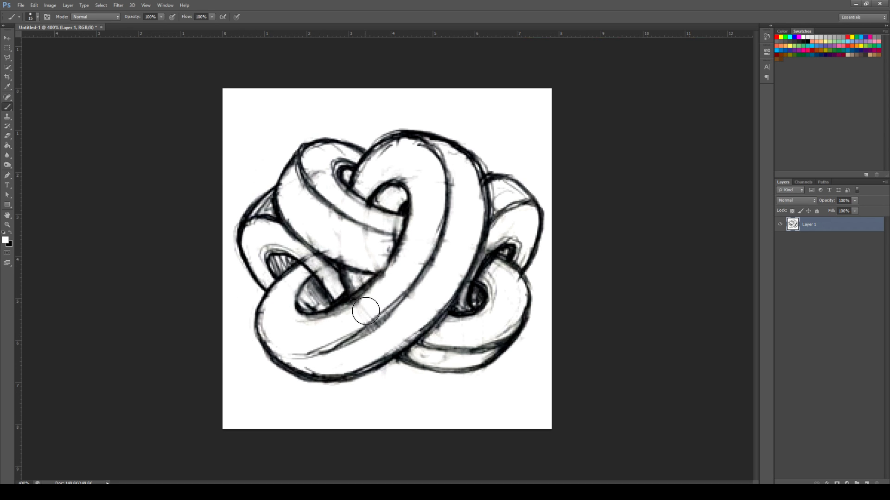
key(bracketleft)
key(bracketleft)
key(bracketleft)
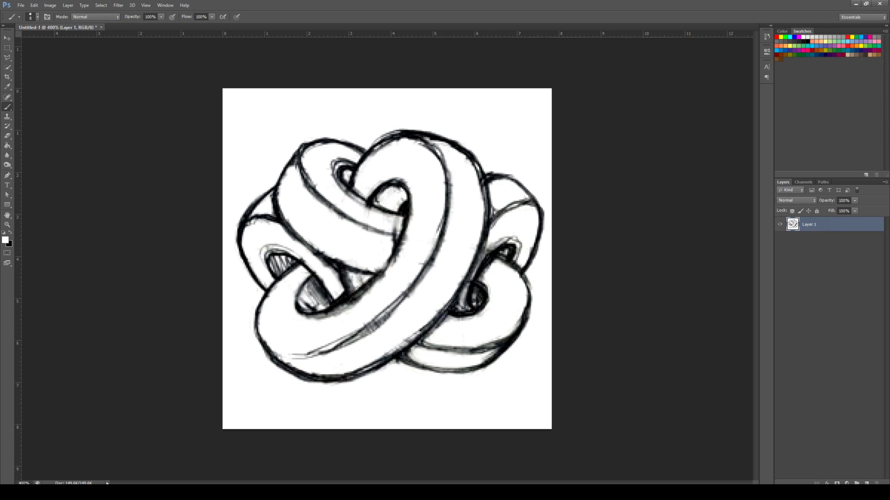
- Zoom out to 300% and back in to 700% to check the cleaned sketch
key(ctrl+minus)
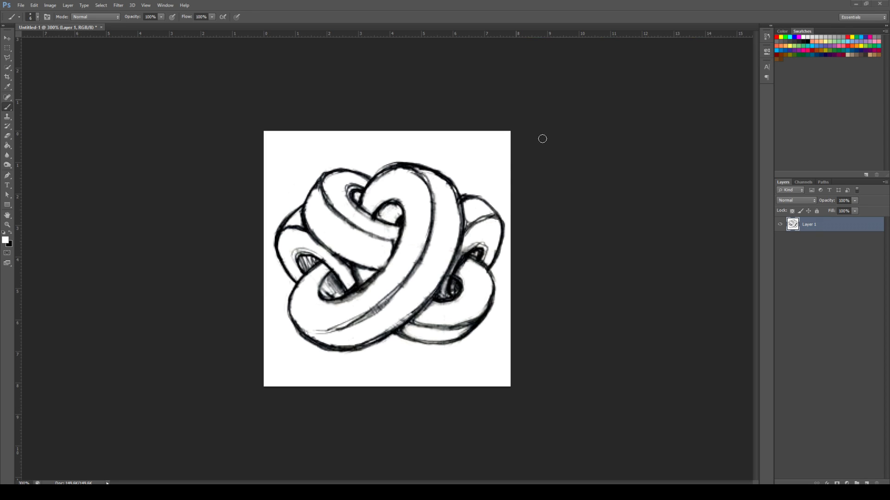
key(ctrl+plus)
key(ctrl+plus)
key(ctrl+plus)
key(ctrl+plus)
key(ctrl+plus)
key(ctrl+plus)
key(ctrl+plus)
key(ctrl+plus)
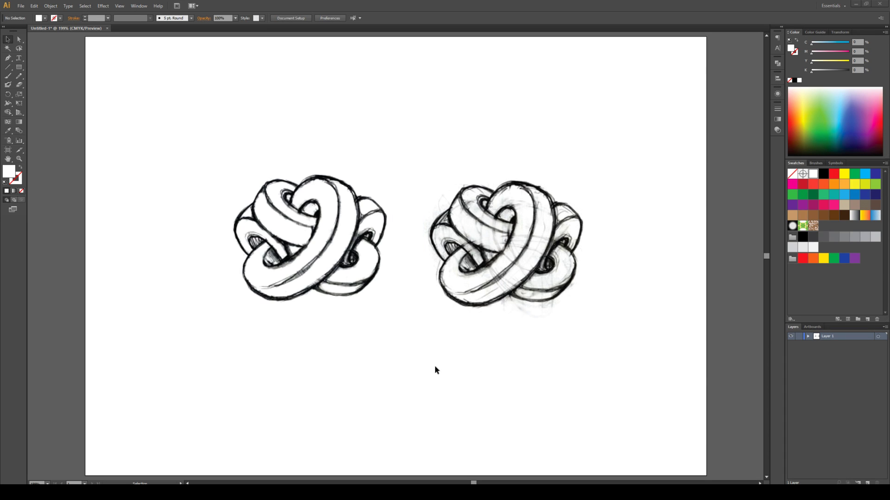
key(a)
scroll(413, 324, up, 5)
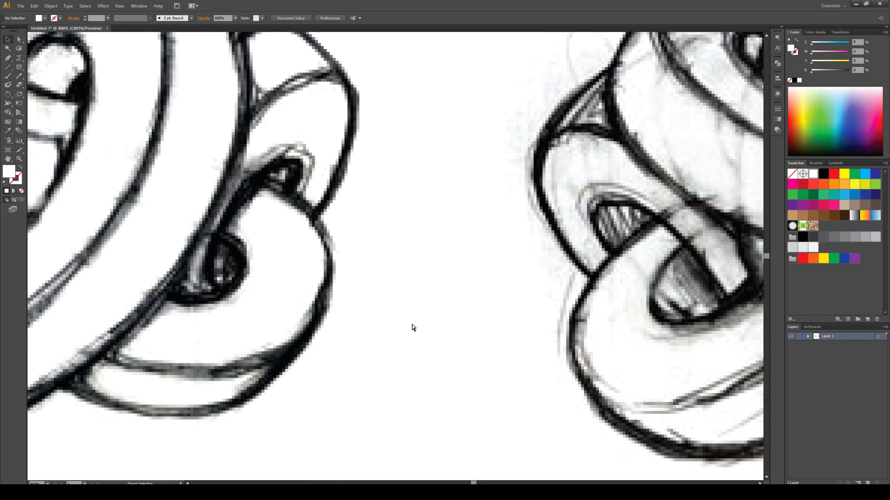
scroll(427, 324, down, 5)
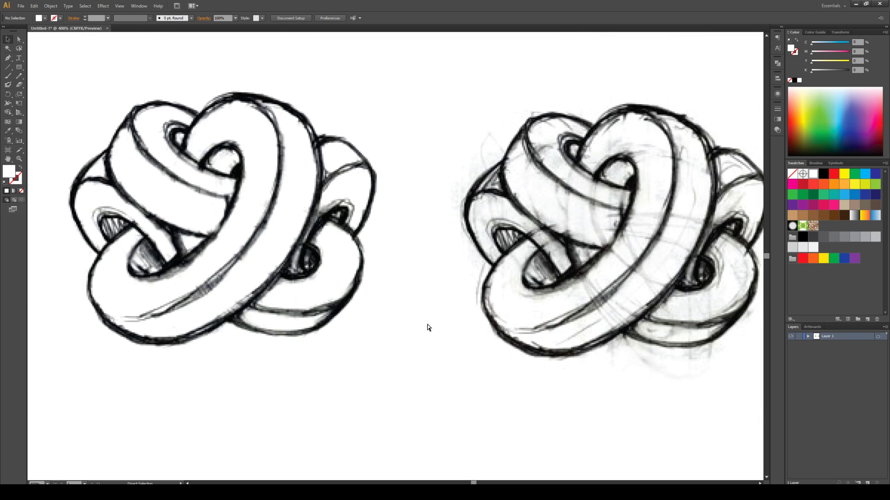
key(v)
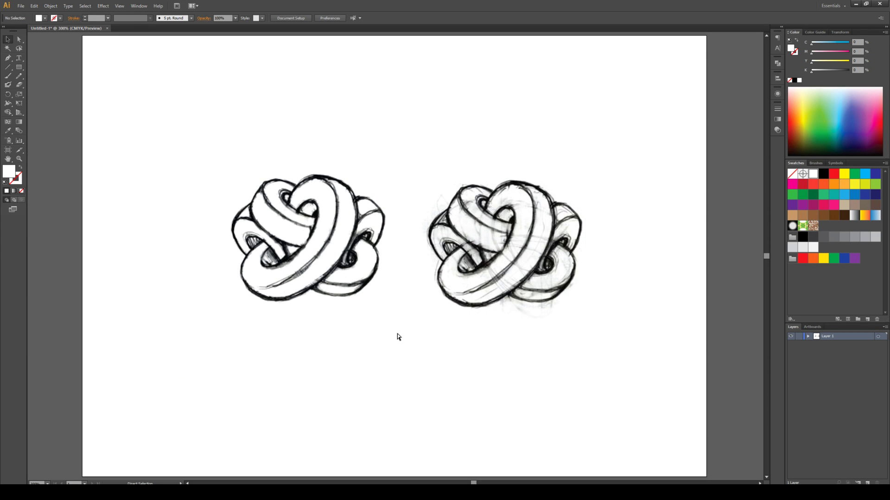
scroll(396, 334, up, 1)
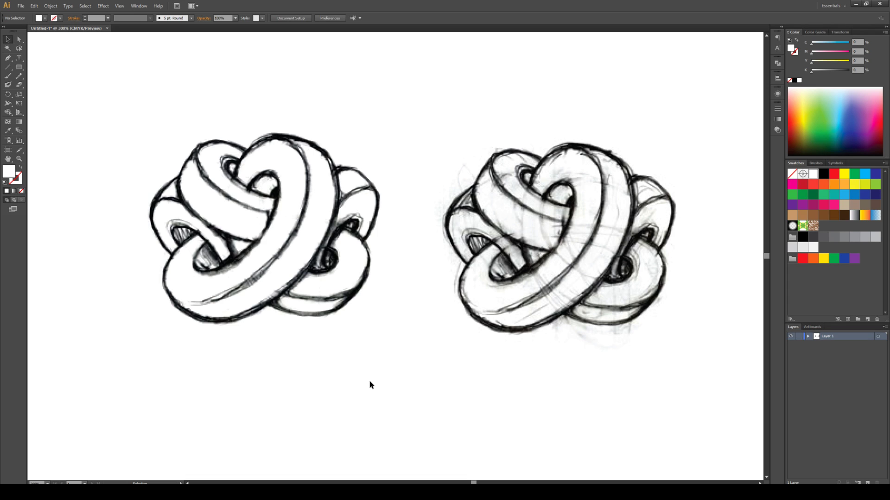
click(304, 218)
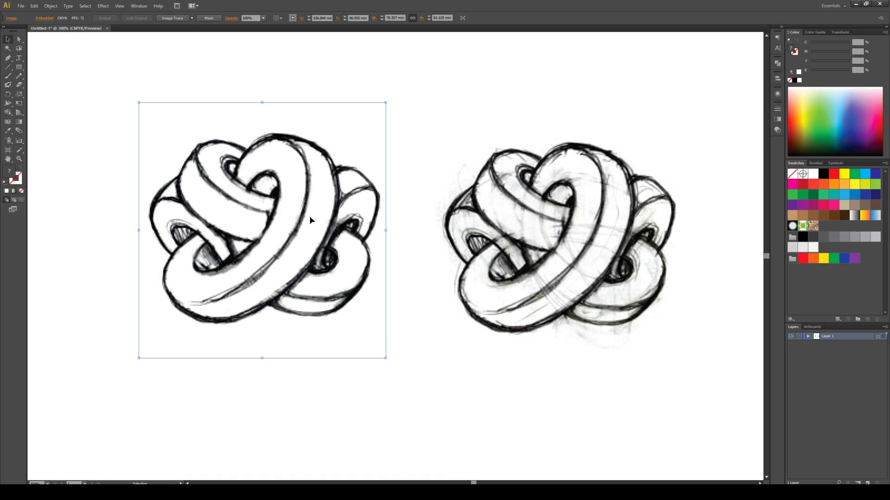
- Trace the left cleaned sketch with the Black and White Logo Image Trace preset
click(192, 17)
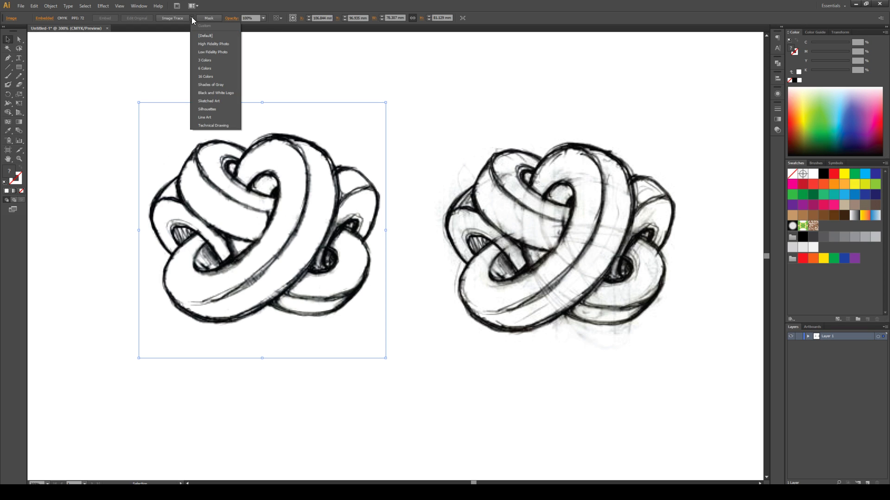
click(206, 93)
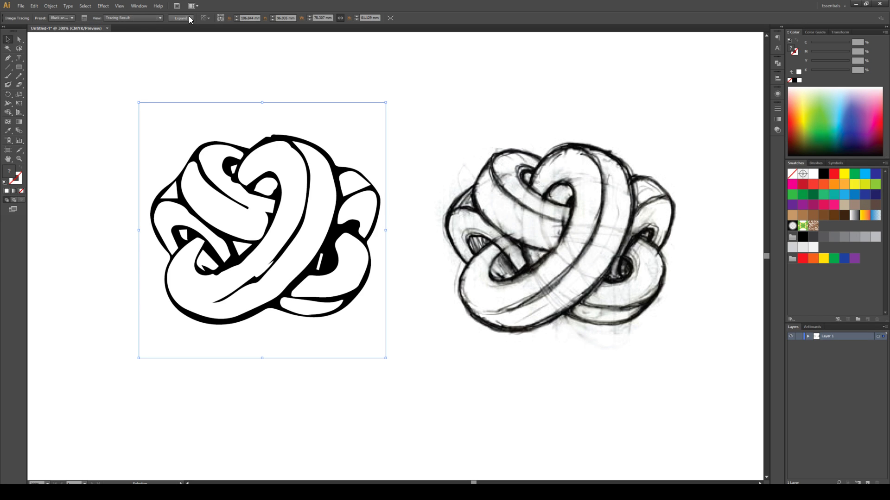
click(83, 18)
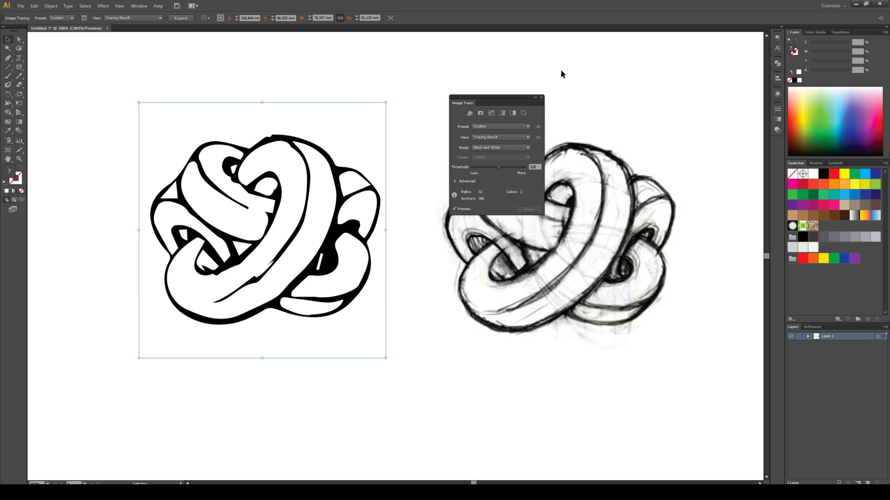
- Keep the Black and White trace mode and reveal the Advanced Image Trace settings
click(528, 148)
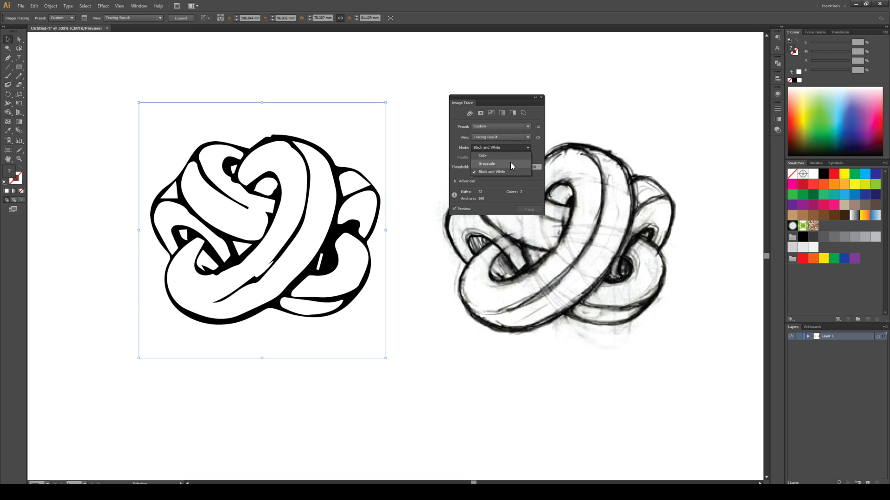
click(517, 102)
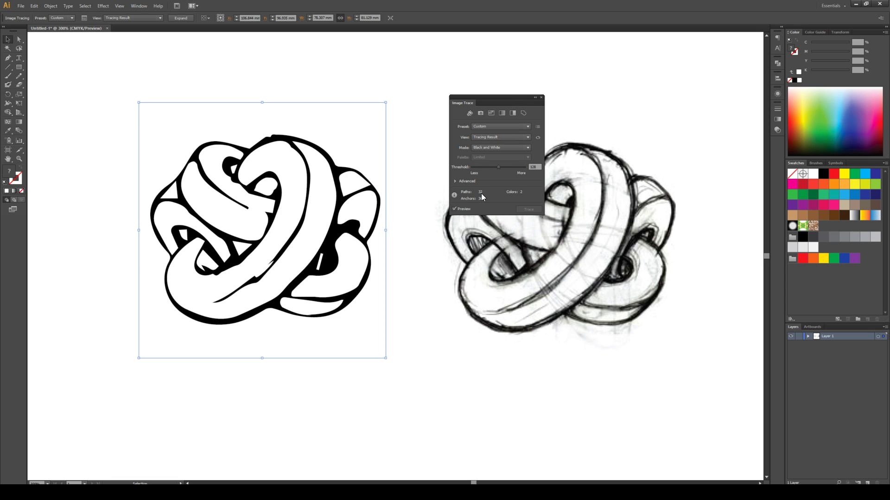
click(455, 182)
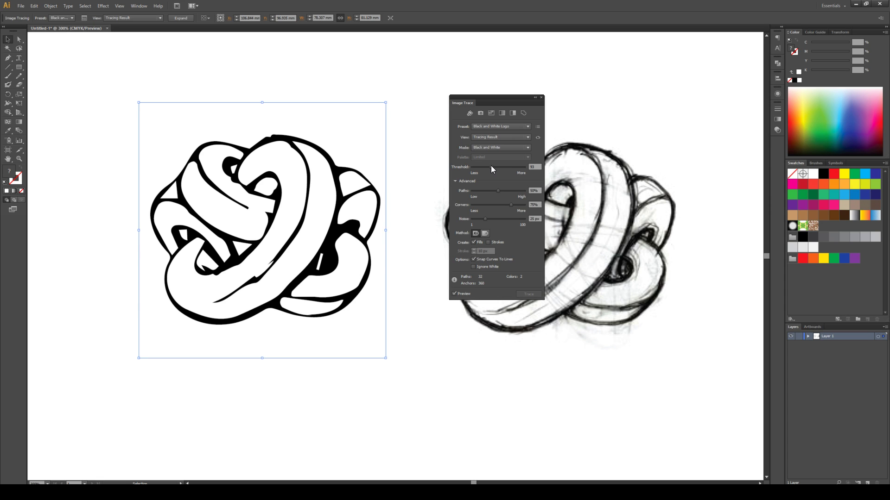
- Raise the left trace's Threshold and set the Paths slider to about 14%
drag(486, 165, 485, 166)
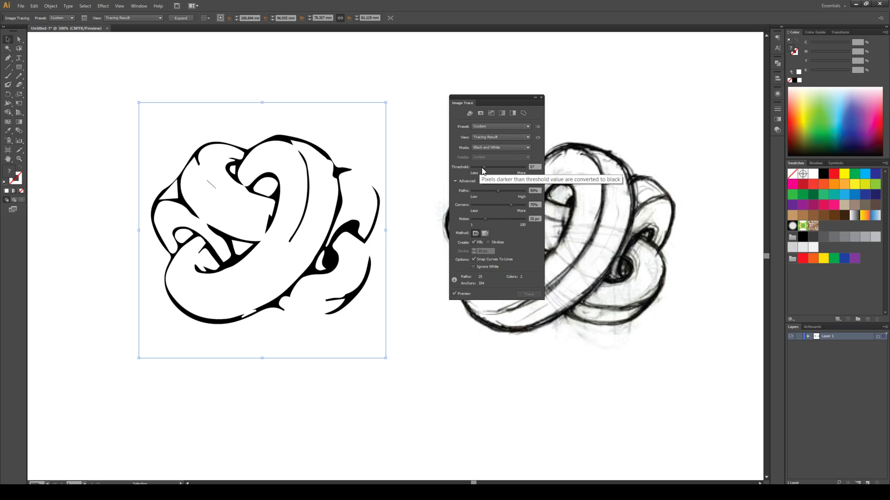
drag(484, 168, 513, 167)
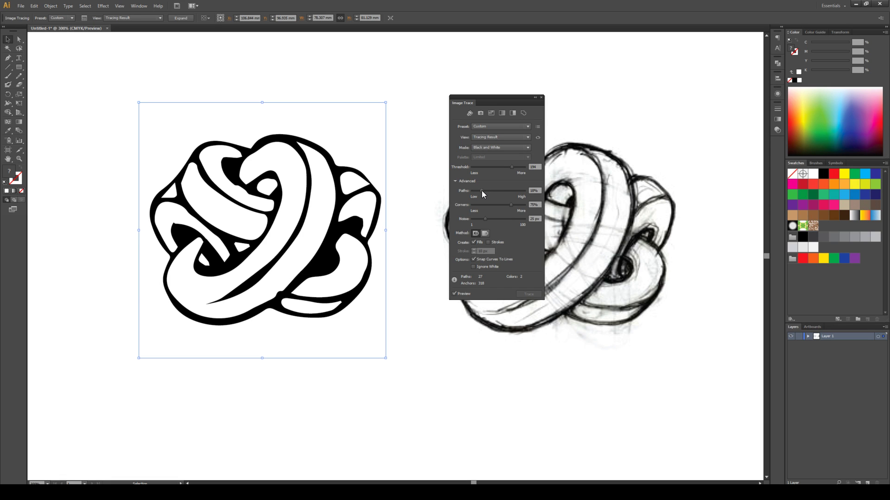
drag(482, 191, 479, 191)
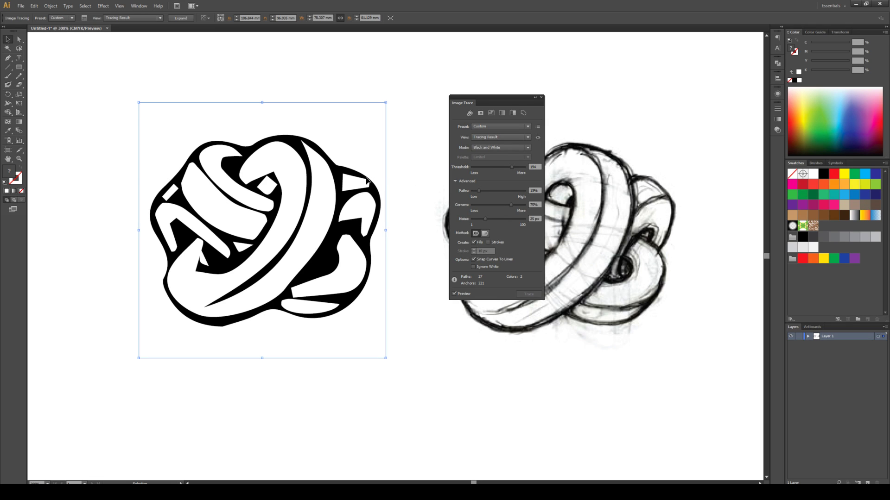
click(479, 190)
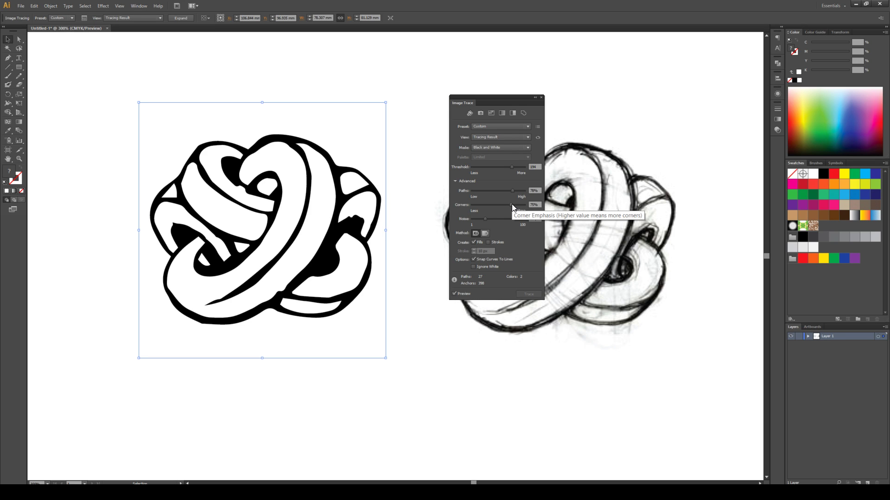
- Set the left trace's Corners to 22% and Noise to 80 px
drag(512, 204, 477, 205)
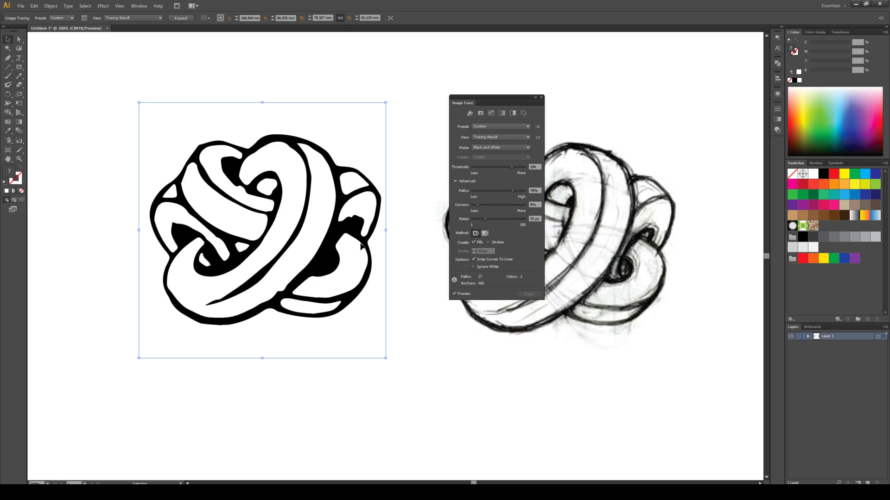
drag(477, 205, 515, 203)
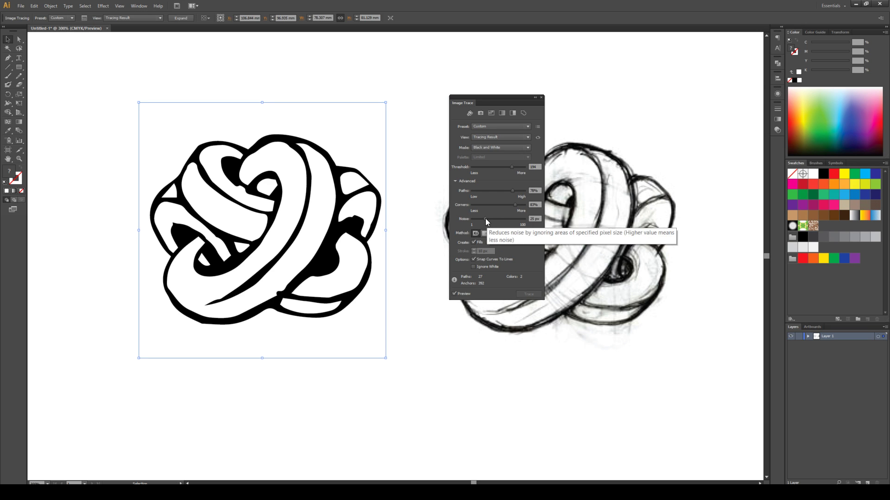
drag(485, 219, 471, 218)
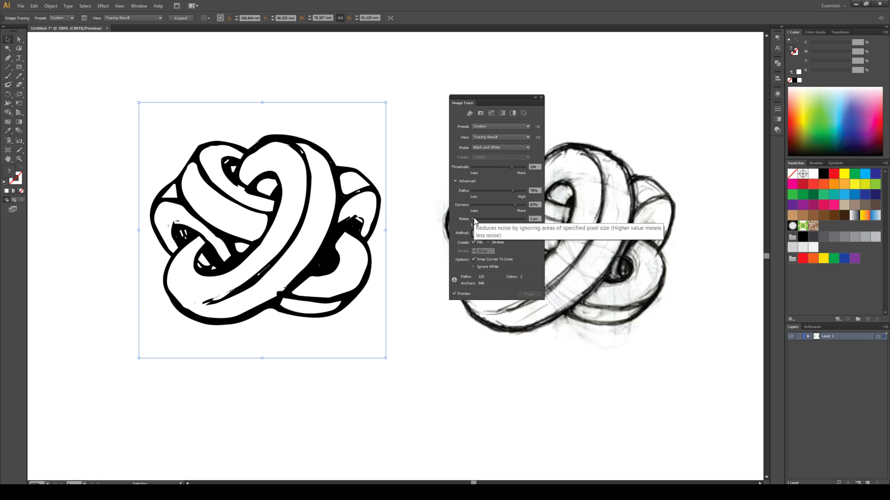
drag(474, 218, 483, 218)
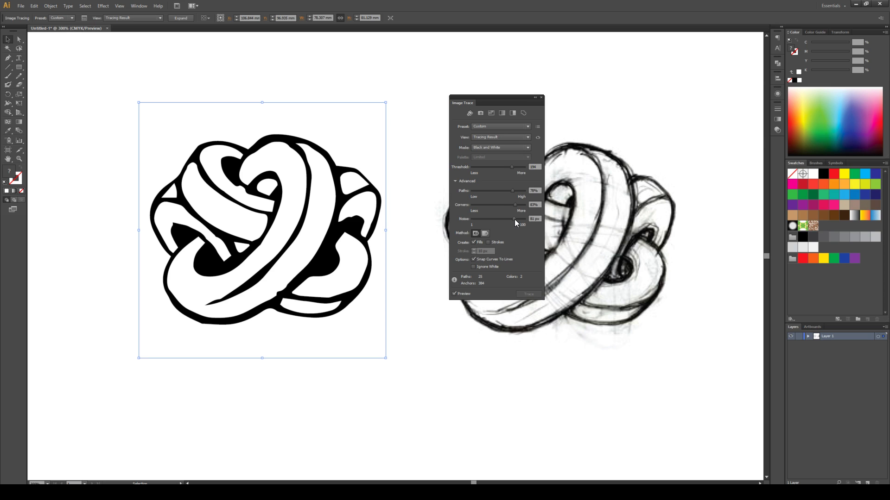
drag(514, 219, 519, 218)
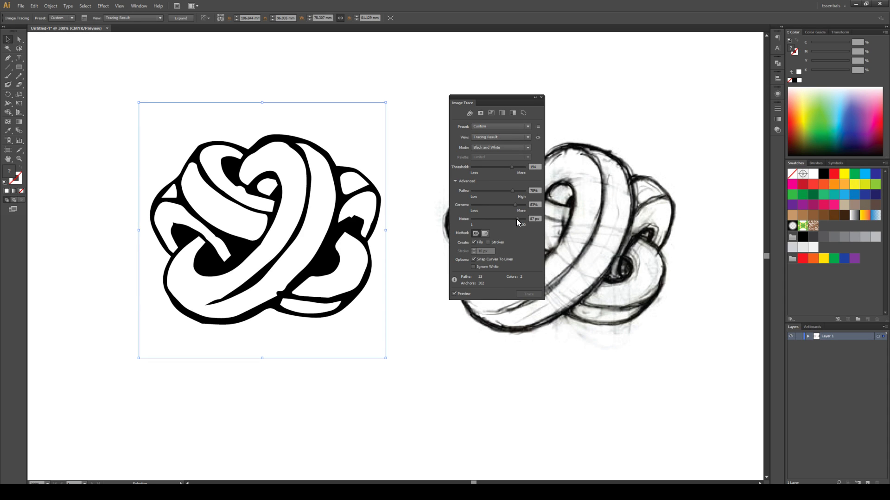
drag(516, 219, 513, 219)
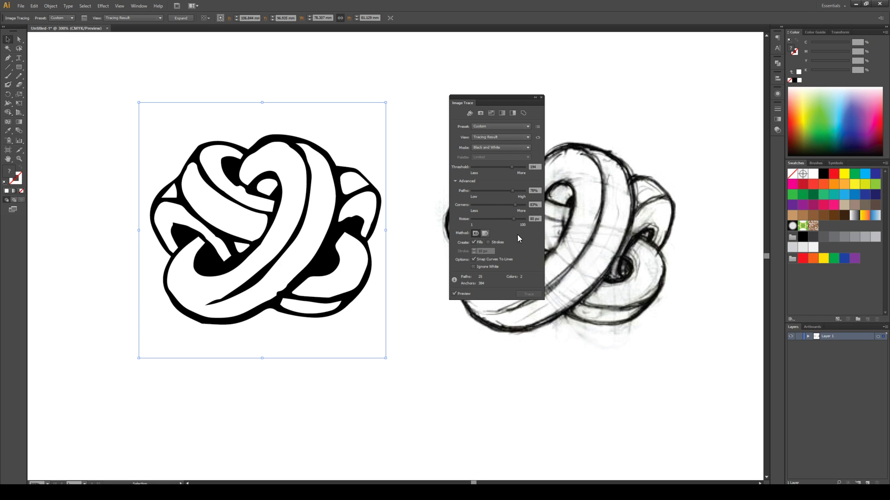
- Leave Ignore White off, close the Image Trace panel, and deselect the artwork
click(473, 267)
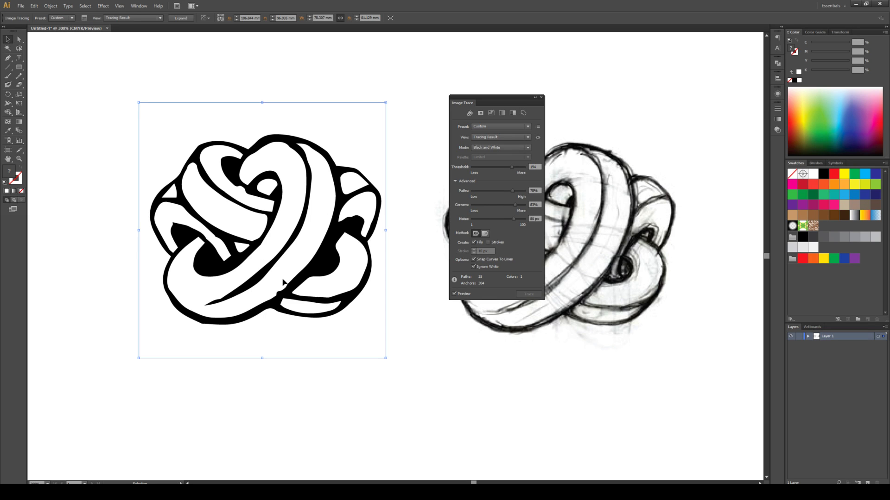
click(473, 267)
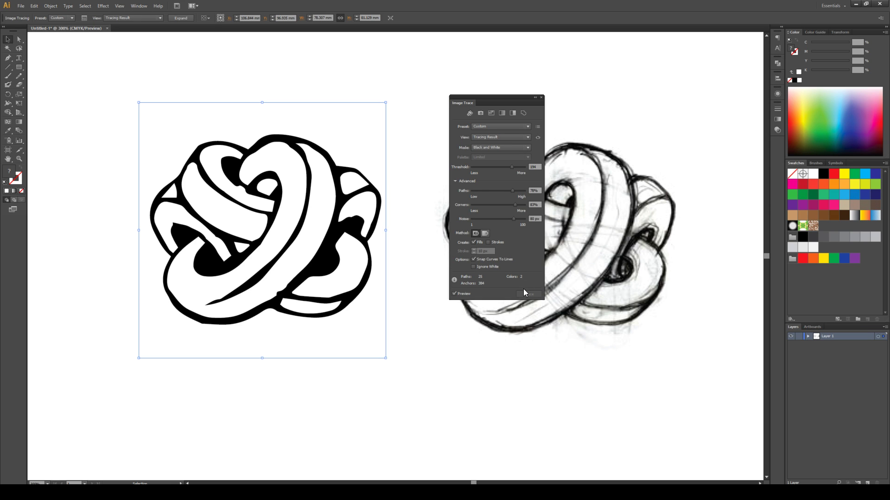
click(541, 98)
click(271, 69)
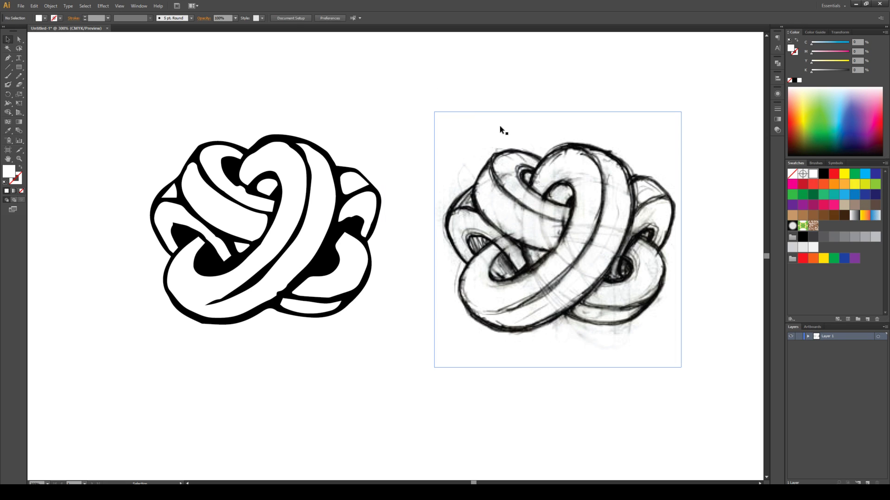
- Trace the right sketch with the Black and White Logo preset
click(512, 160)
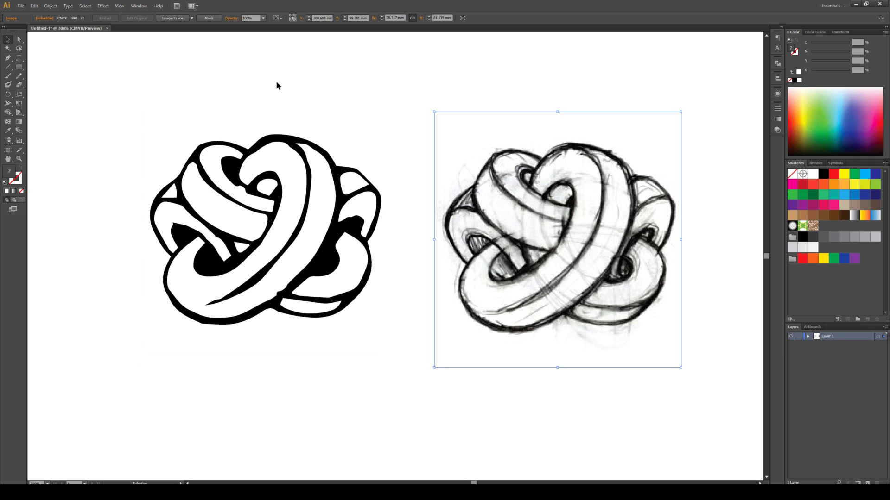
click(192, 19)
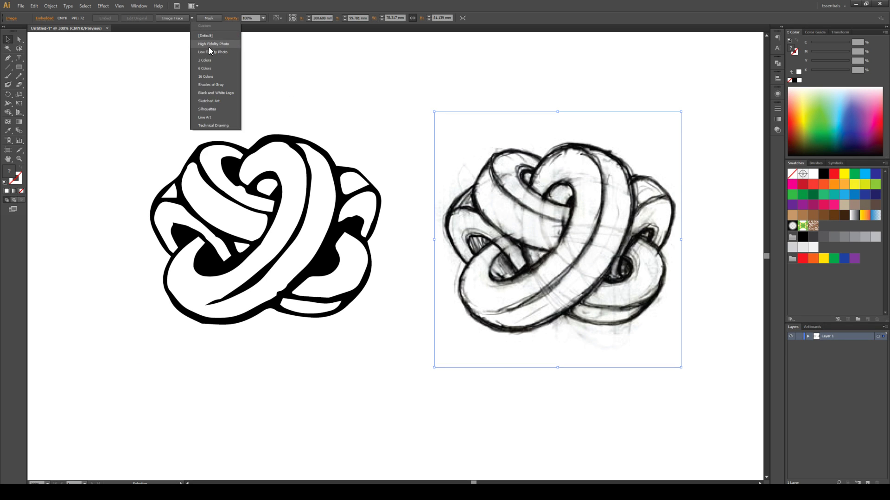
click(216, 92)
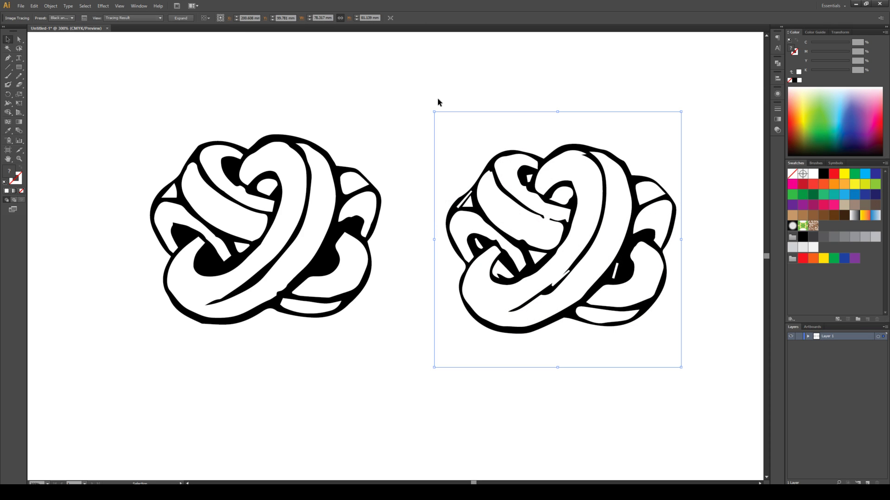
click(84, 17)
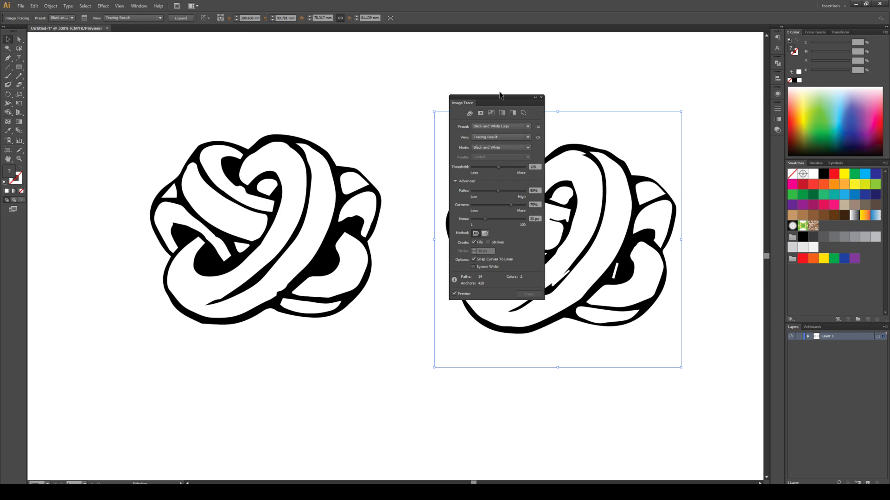
- Set the right trace to Threshold 177, Noise 100 px and Paths 58%, then close the panel
drag(516, 97, 391, 82)
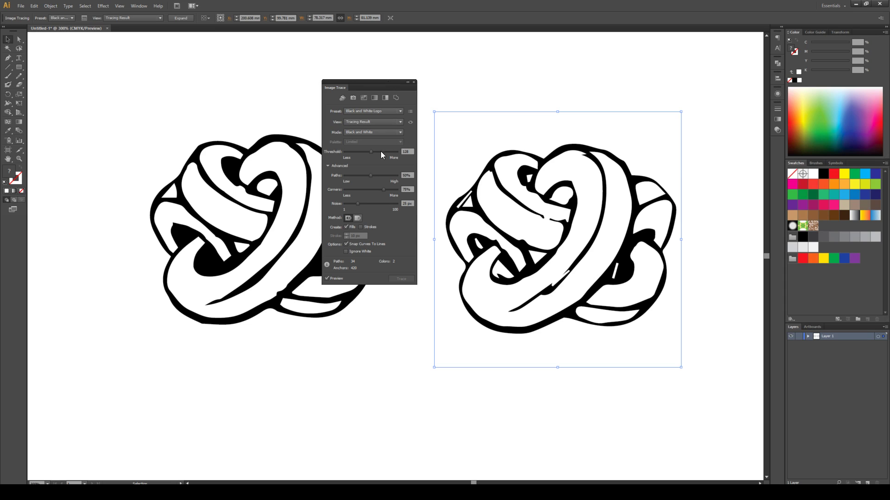
drag(371, 152, 379, 152)
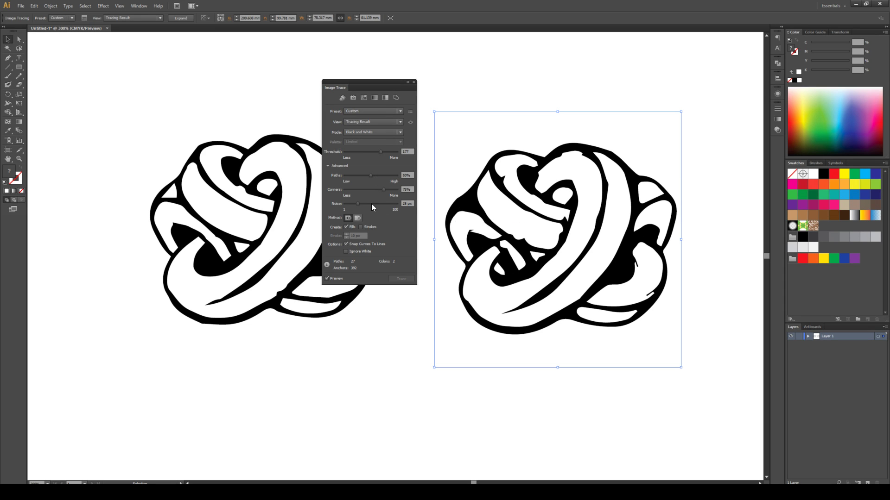
drag(357, 204, 364, 204)
drag(369, 203, 423, 204)
drag(370, 175, 375, 176)
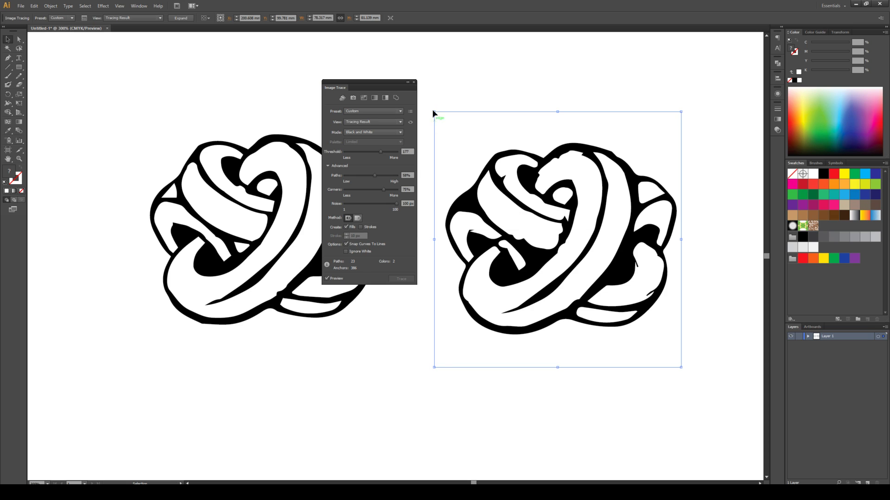
click(414, 83)
- Select the left tracing and expand it into editable vector paths
click(417, 82)
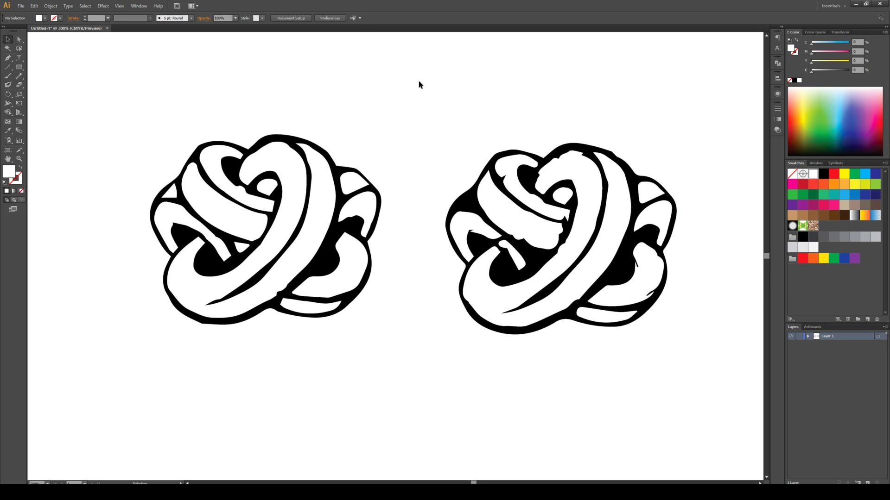
click(20, 40)
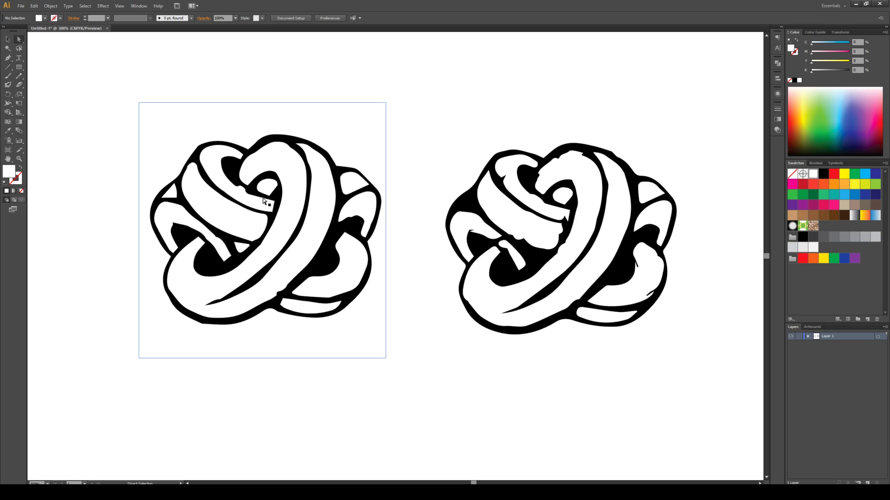
click(8, 40)
click(220, 116)
click(19, 39)
key(v)
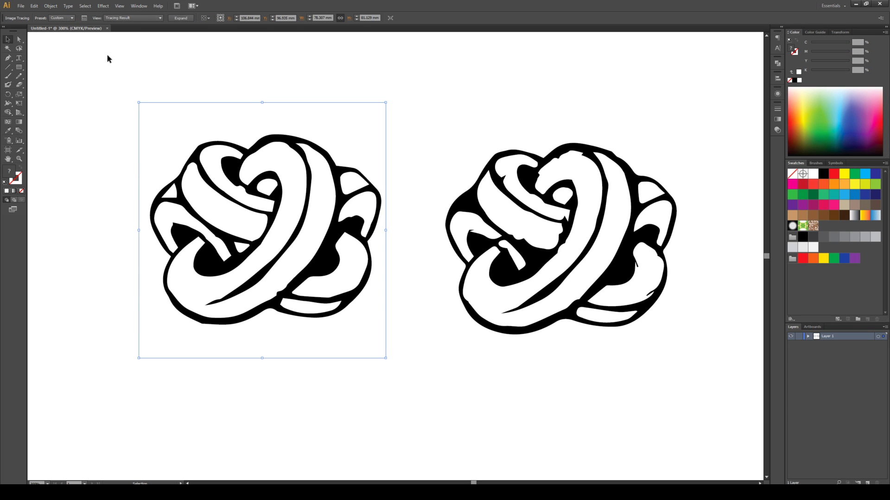
click(181, 18)
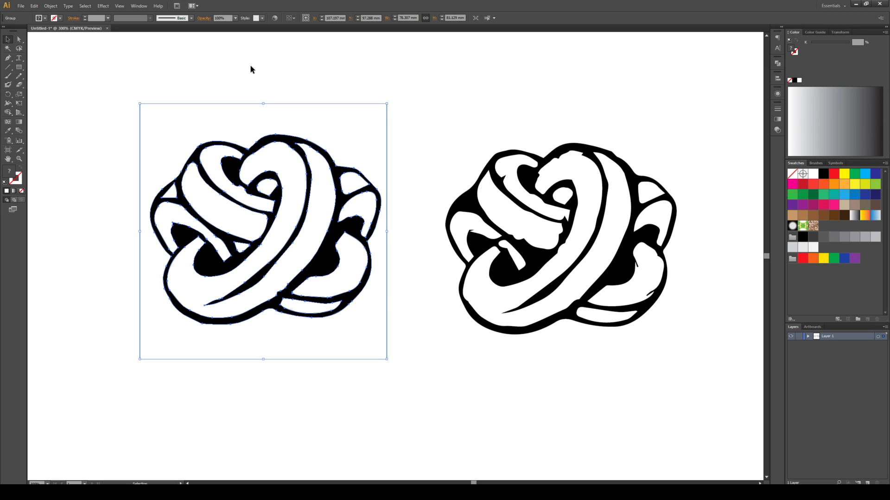
- In isolation mode, inspect an inner white path and the black outer compound path, then exit
double_click(282, 139)
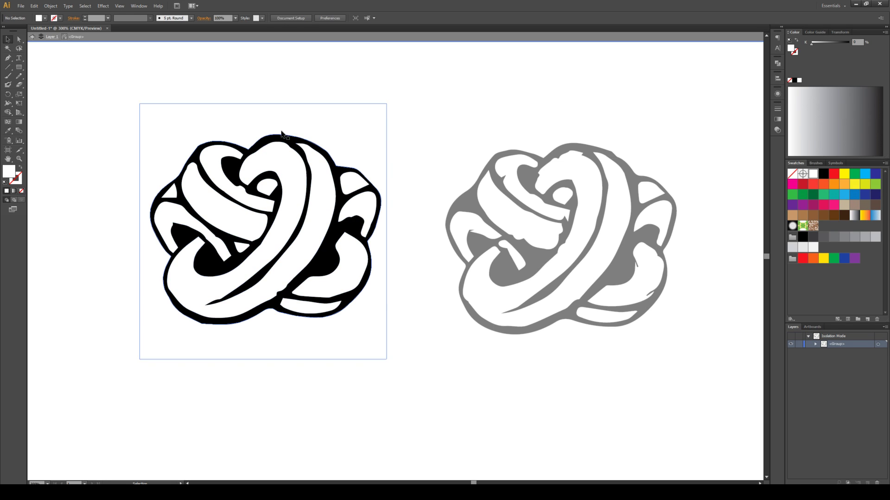
click(280, 157)
click(330, 153)
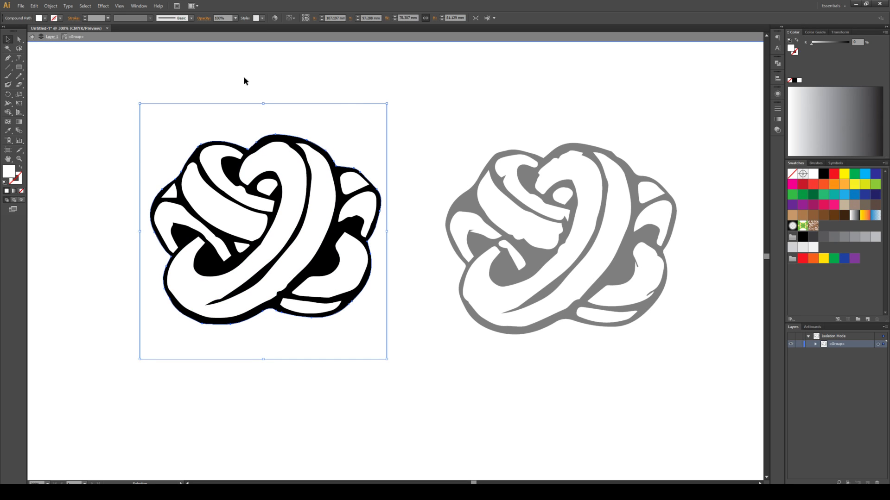
click(32, 38)
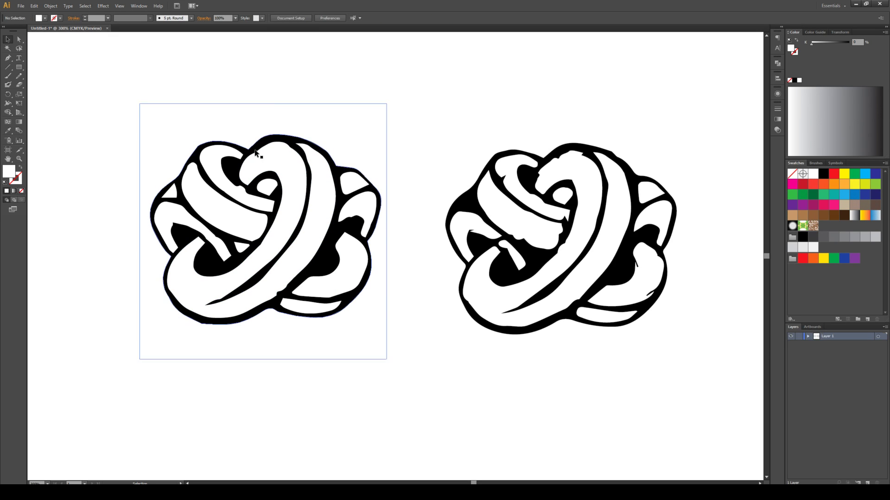
click(50, 6)
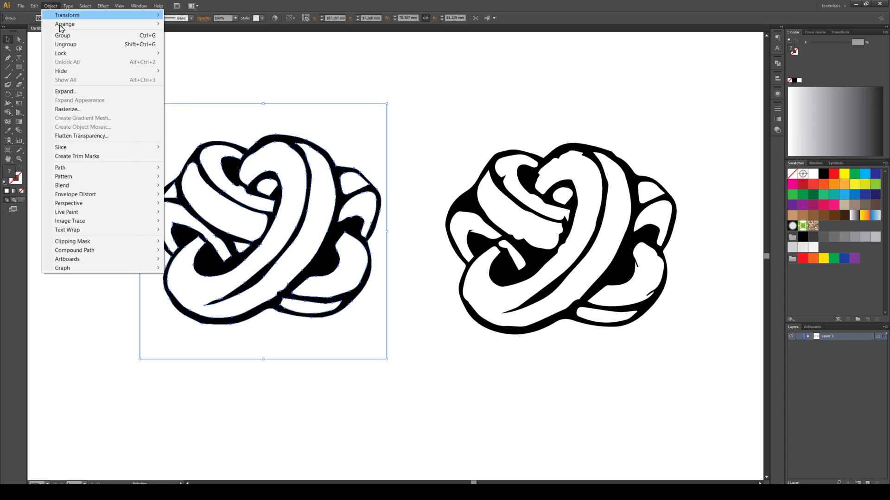
click(65, 45)
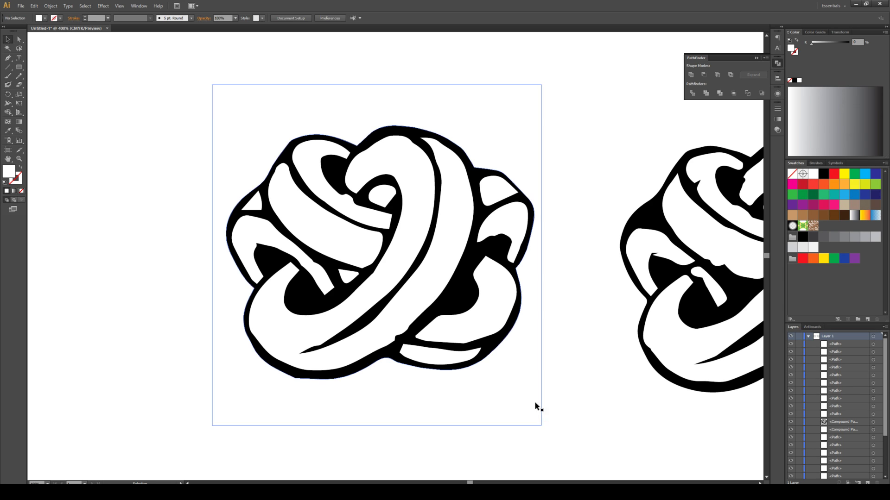
click(497, 311)
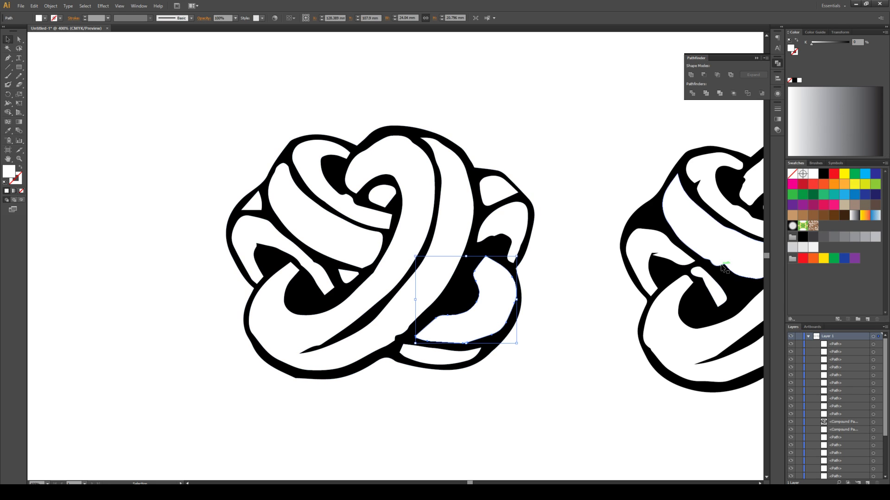
click(813, 258)
click(549, 374)
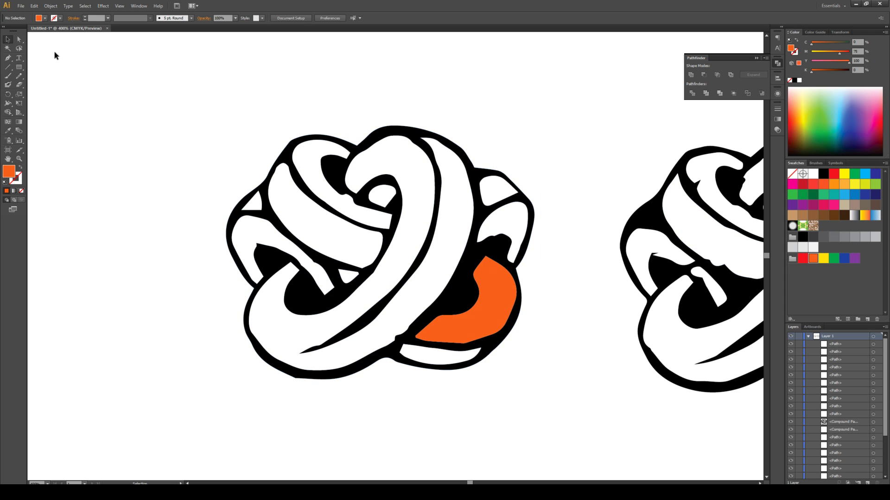
click(19, 40)
drag(485, 256, 503, 268)
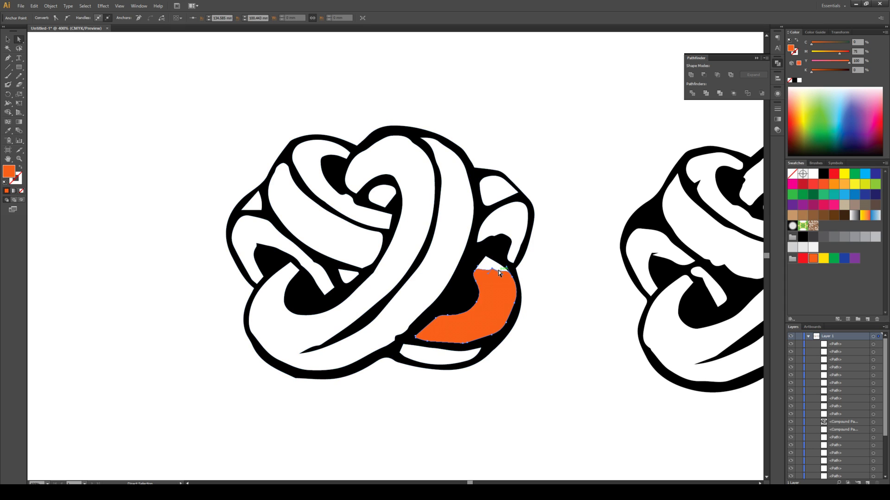
click(8, 40)
click(496, 301)
drag(495, 300, 571, 378)
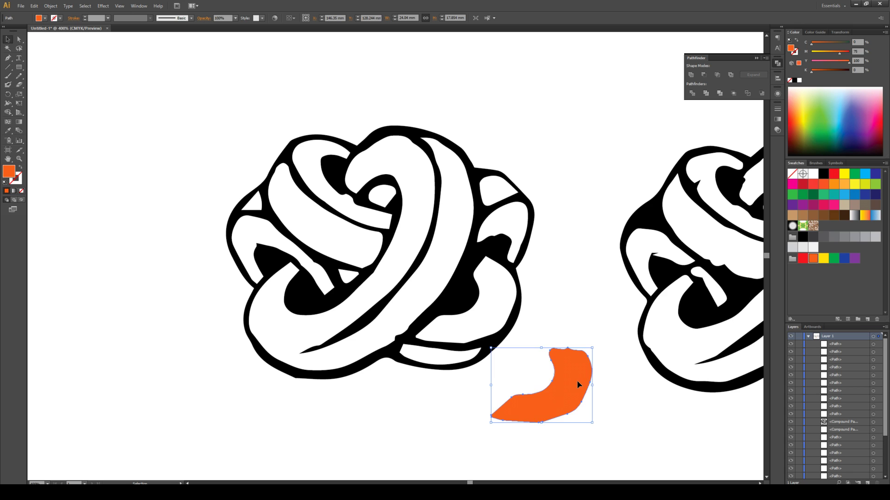
key(ctrl+z)
- Undo the expansion and switch the ring trace's Method to Overlapping
key(ctrl+z)
key(ctrl+z)
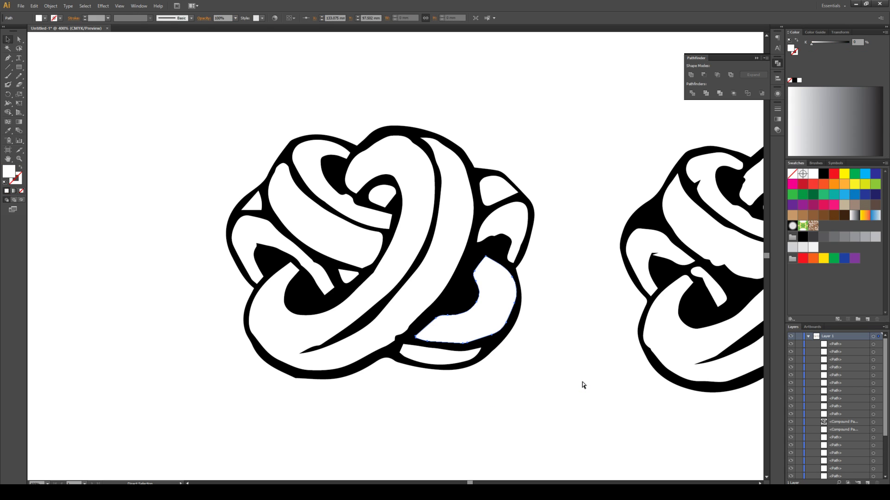
key(ctrl+z)
key(ctrl+z)
key(ctrl+z)
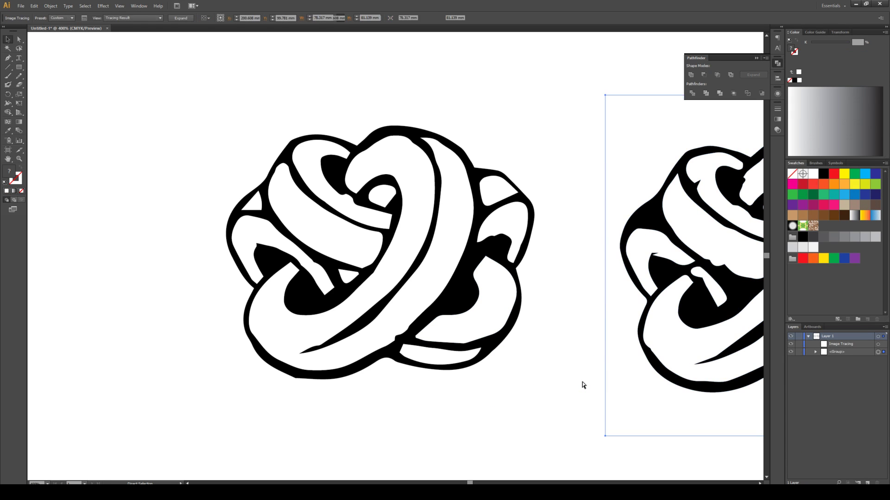
key(v)
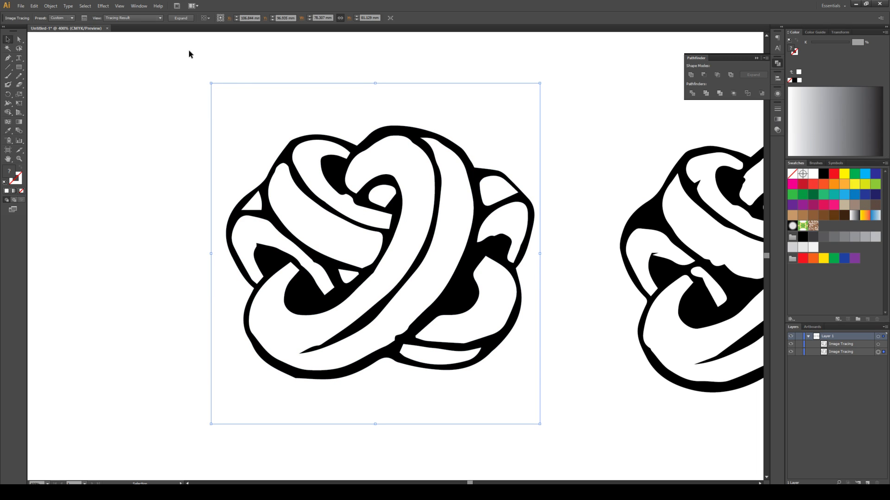
click(83, 17)
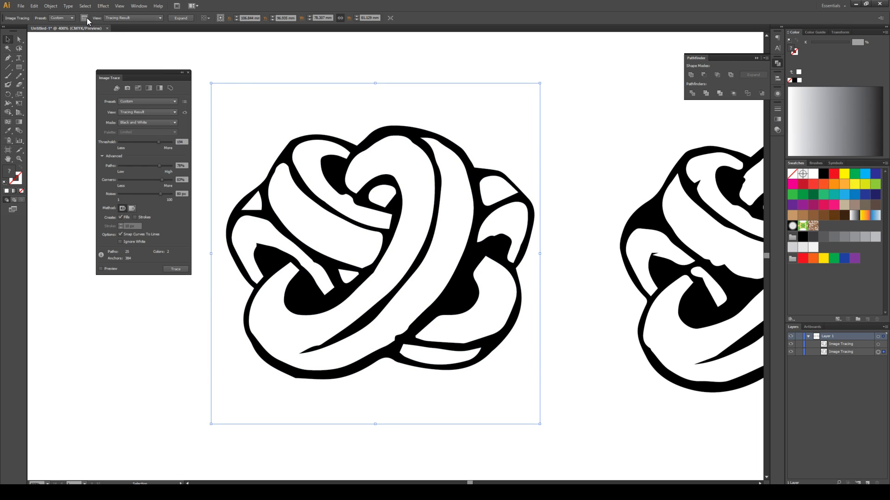
click(132, 209)
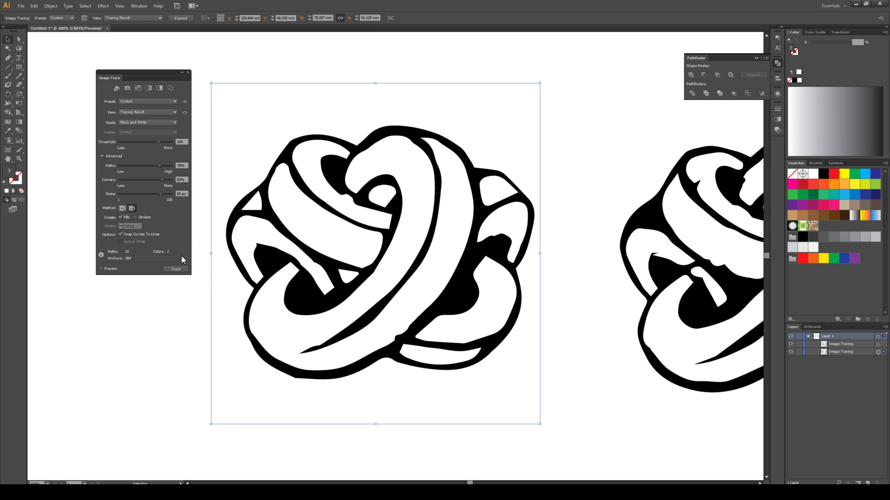
click(187, 72)
- Expand the Overlapping trace and ungroup it into separate paths
click(185, 18)
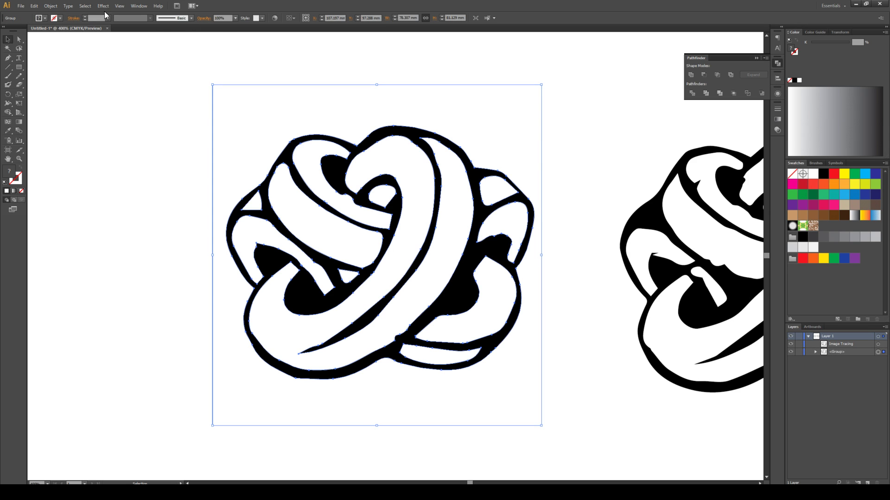
click(50, 6)
click(65, 44)
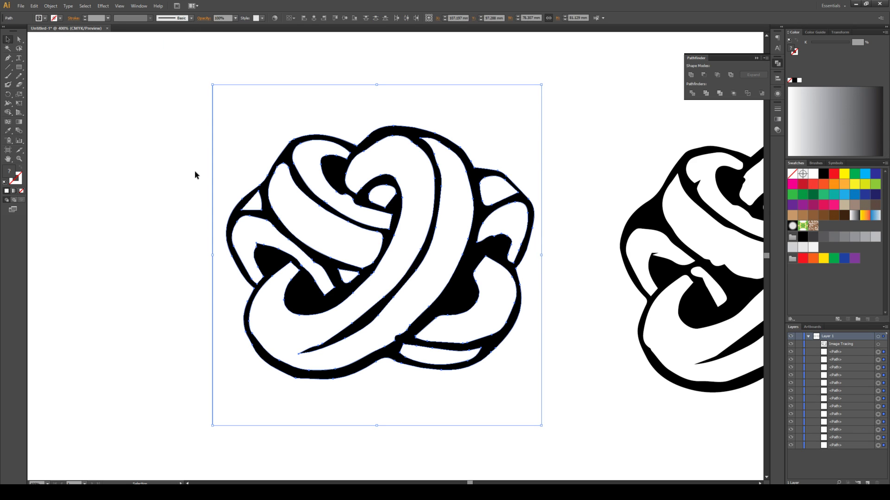
click(179, 199)
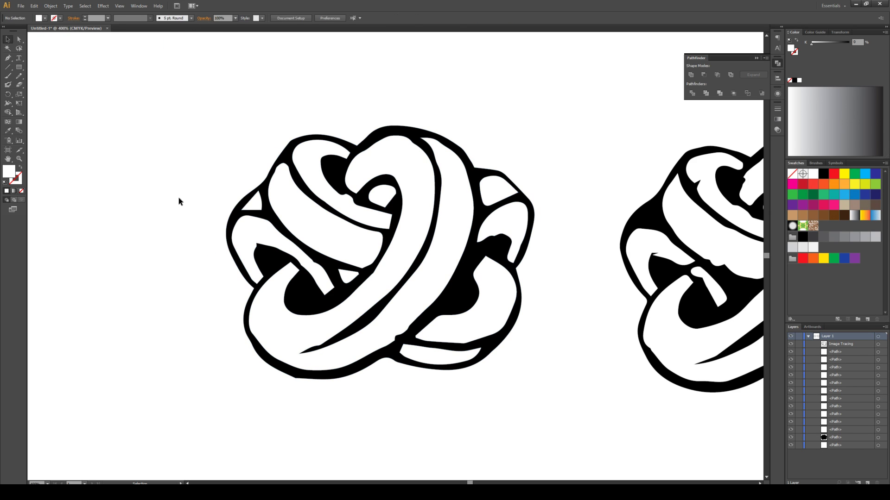
- Delete the white background path and fill the front ring red
click(240, 132)
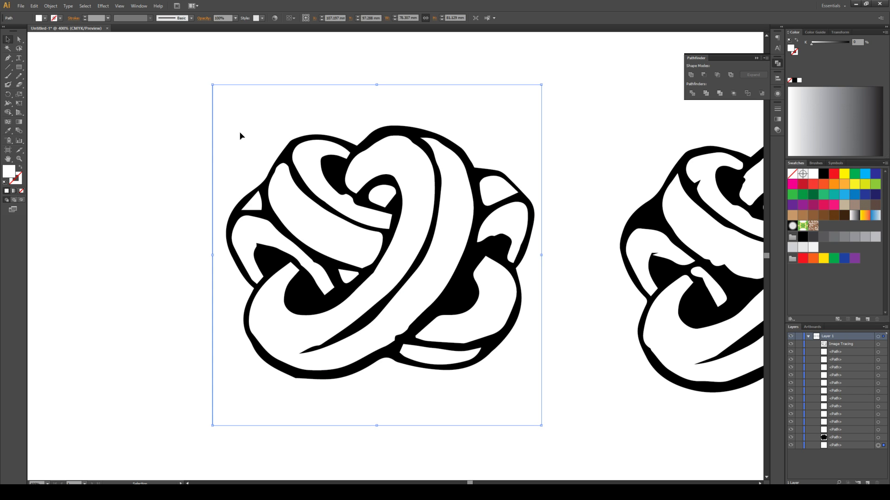
key(Delete)
click(446, 177)
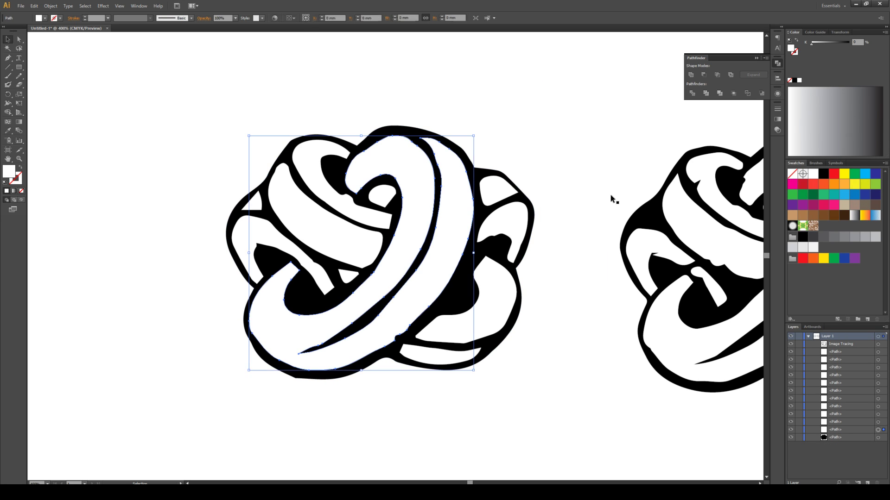
click(813, 184)
- Shift the red ring down-left to see what lies beneath, then undo the move
click(511, 105)
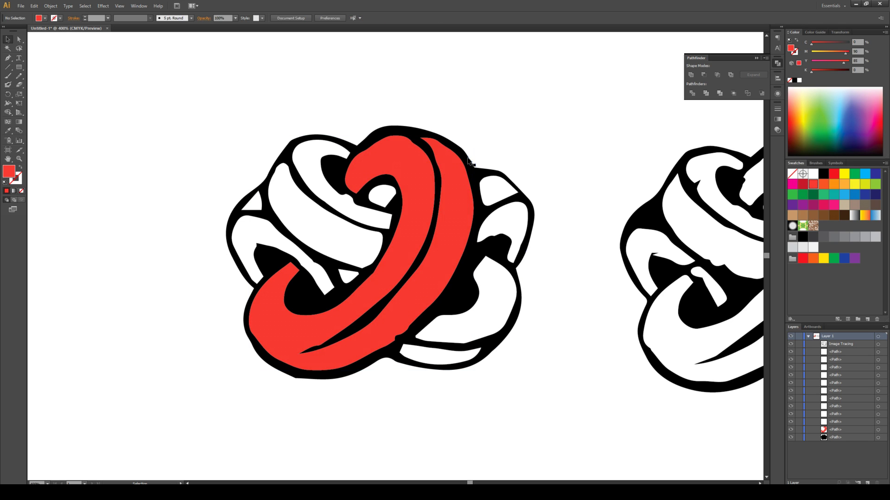
drag(454, 184, 430, 231)
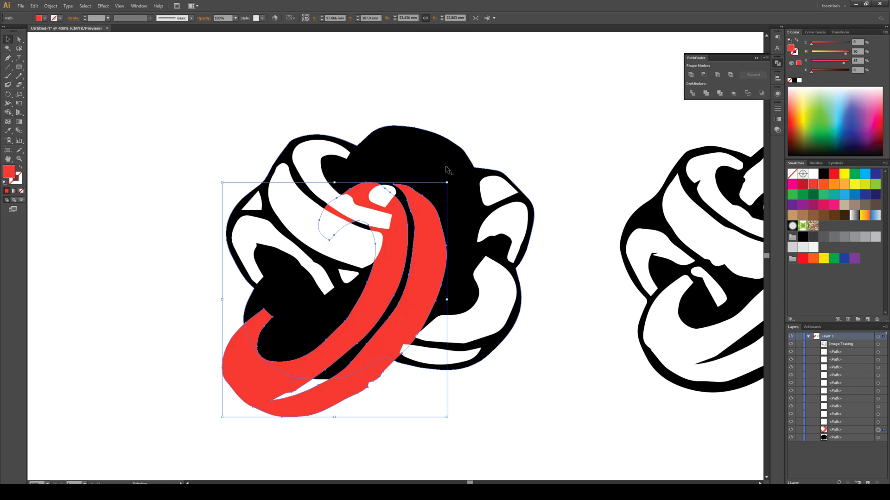
key(ctrl+z)
- With Direct Selection active, zoom in close on the red ring's junction with the black outline
click(522, 102)
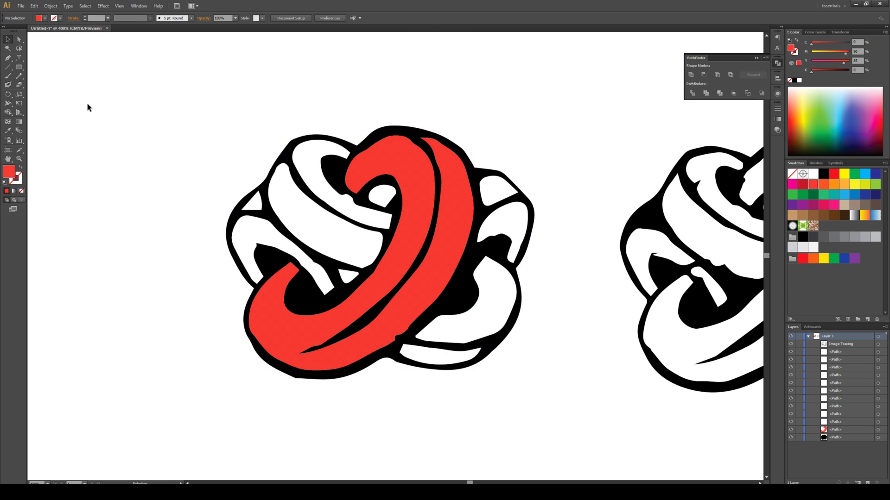
click(19, 39)
key(ctrl+plus)
key(ctrl+plus)
key(ctrl+plus)
key(ctrl+plus)
key(ctrl+plus)
key(ctrl+plus)
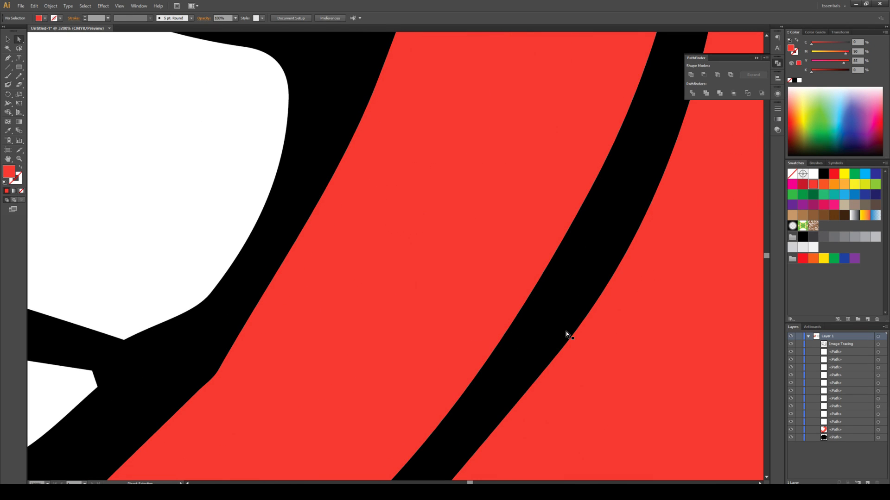
drag(566, 332, 497, 264)
drag(493, 311, 498, 217)
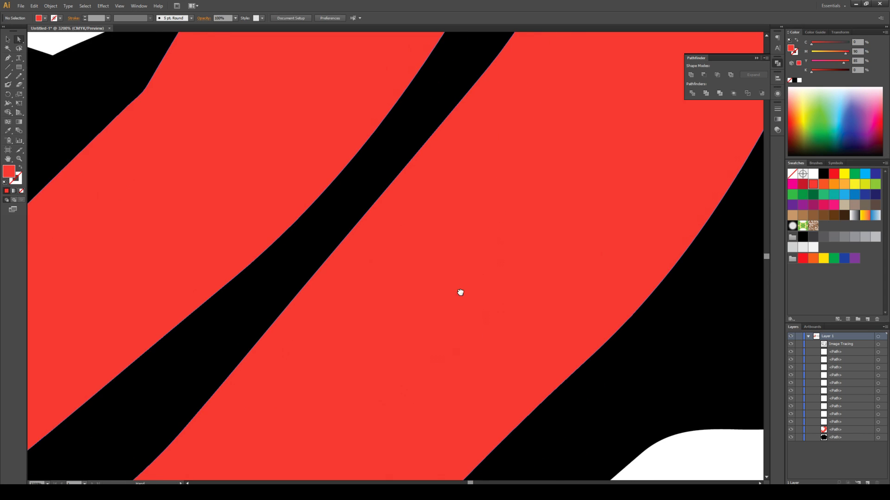
drag(459, 292, 470, 165)
drag(419, 300, 460, 209)
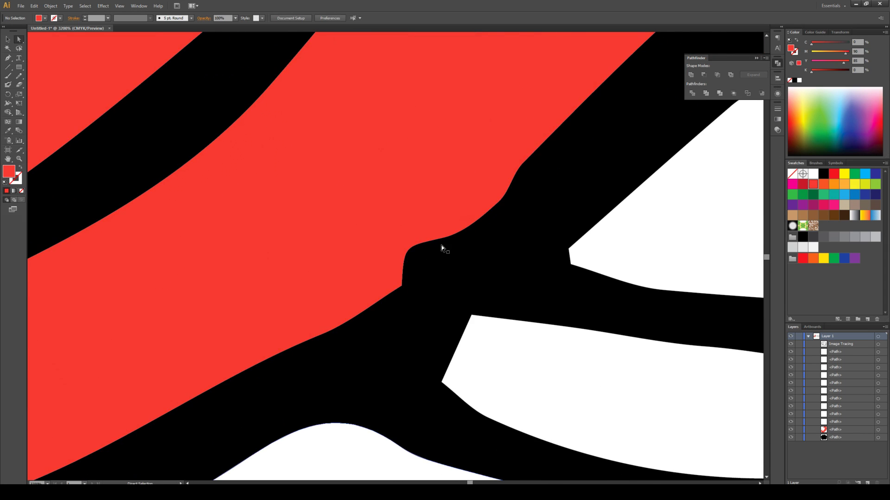
- Reshape the red edge's anchor and handles so it tucks under the black outline
click(402, 286)
drag(404, 243, 505, 194)
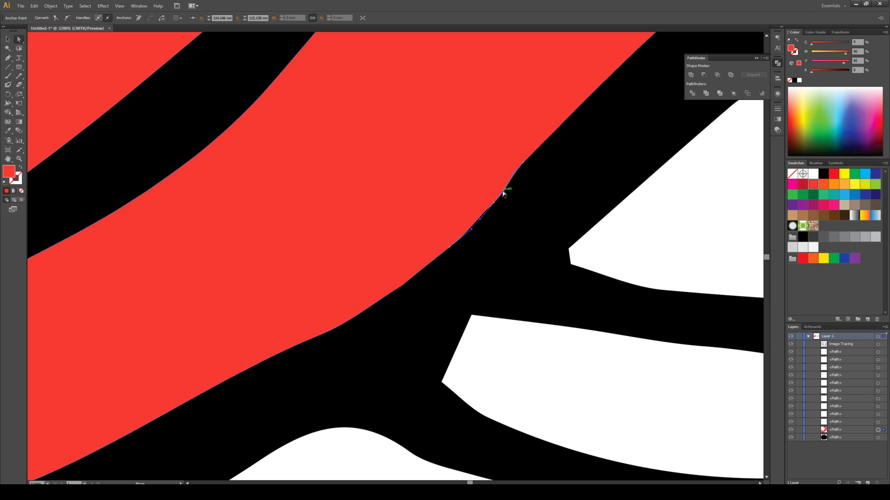
drag(521, 164, 519, 175)
click(517, 178)
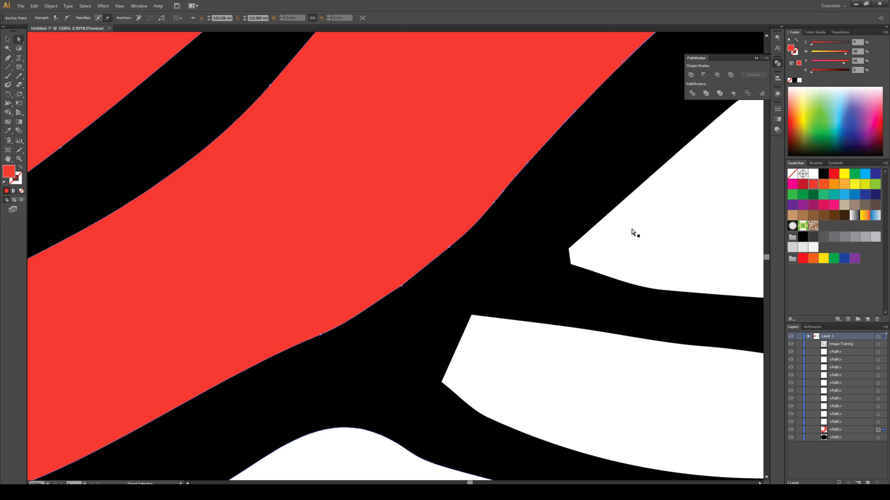
click(356, 457)
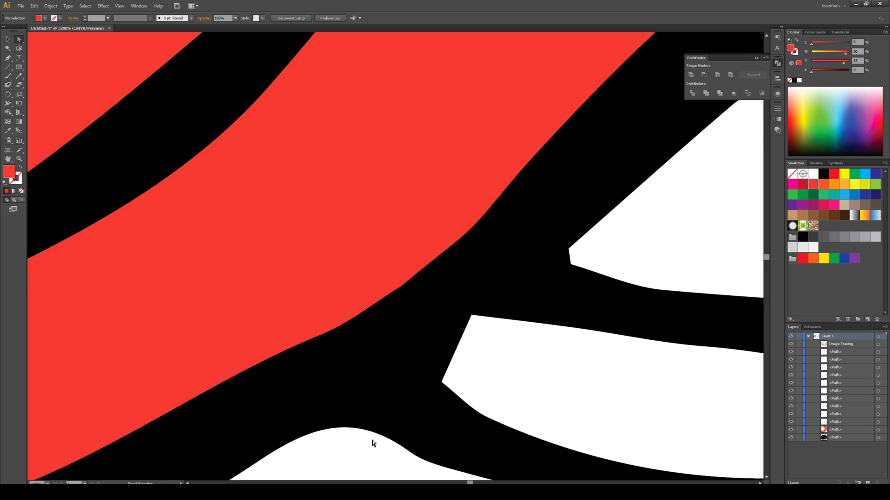
key(ctrl+minus)
key(ctrl+minus)
key(ctrl+minus)
key(ctrl+minus)
key(ctrl+minus)
key(ctrl+minus)
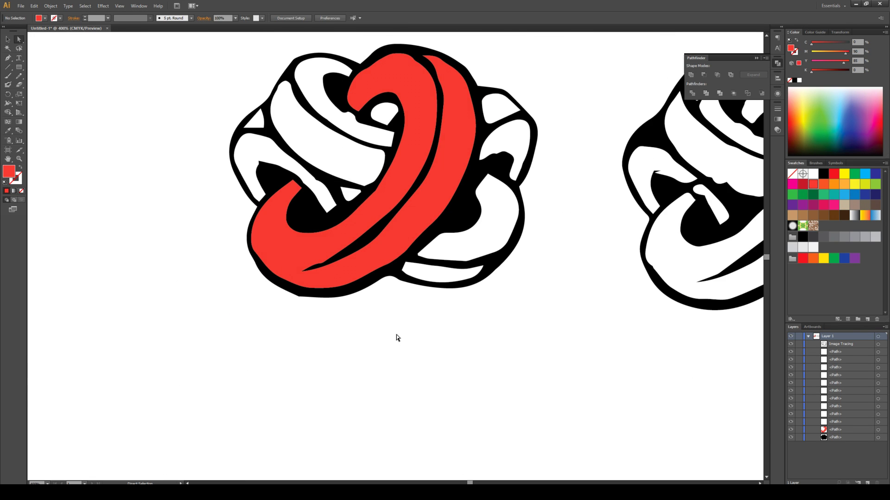
- Fill the small loop piece on the knot's right side pink
drag(396, 329, 376, 408)
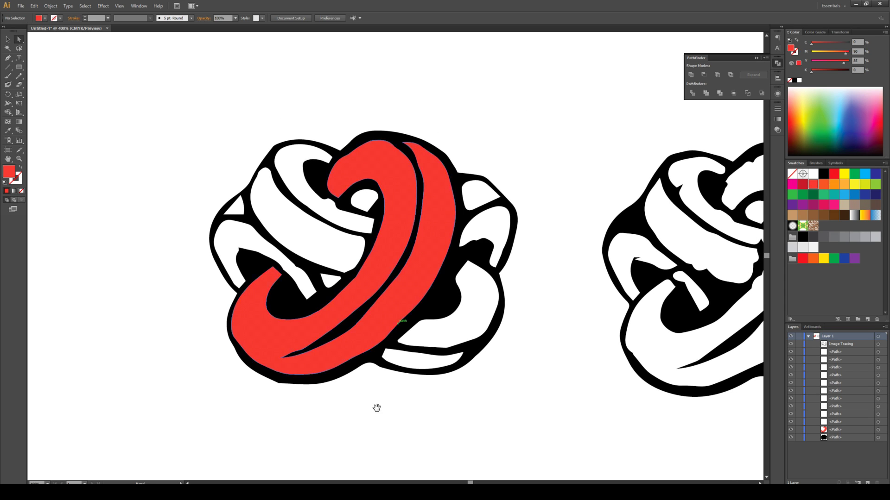
click(487, 232)
click(833, 204)
click(532, 115)
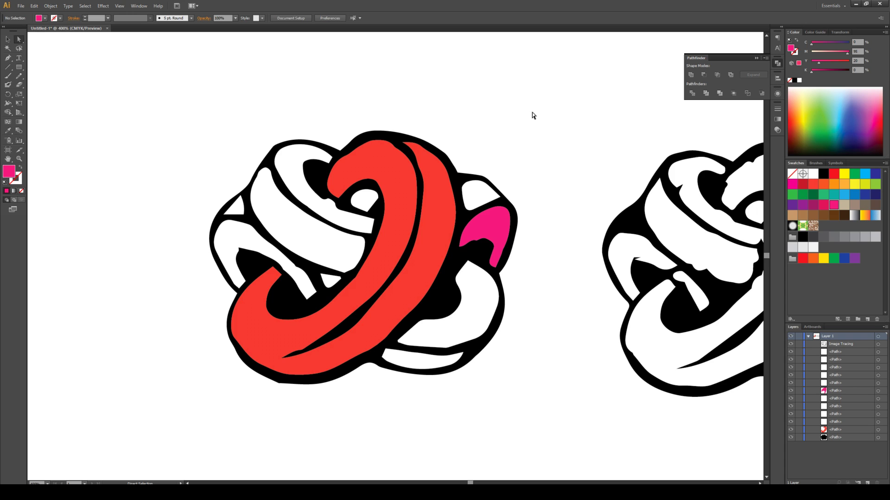
click(7, 39)
- Open Object > Path > Simplify on the pink shape and compare the preview with the original
click(492, 226)
click(53, 6)
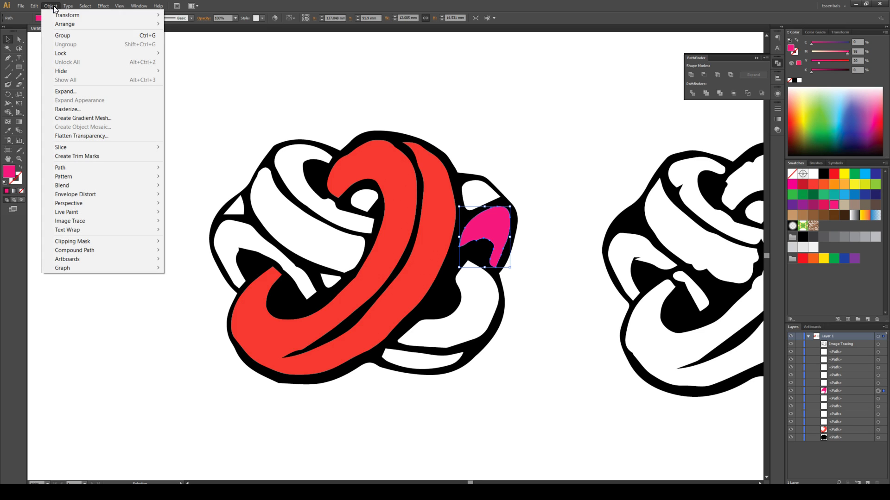
mouse_move(131, 168)
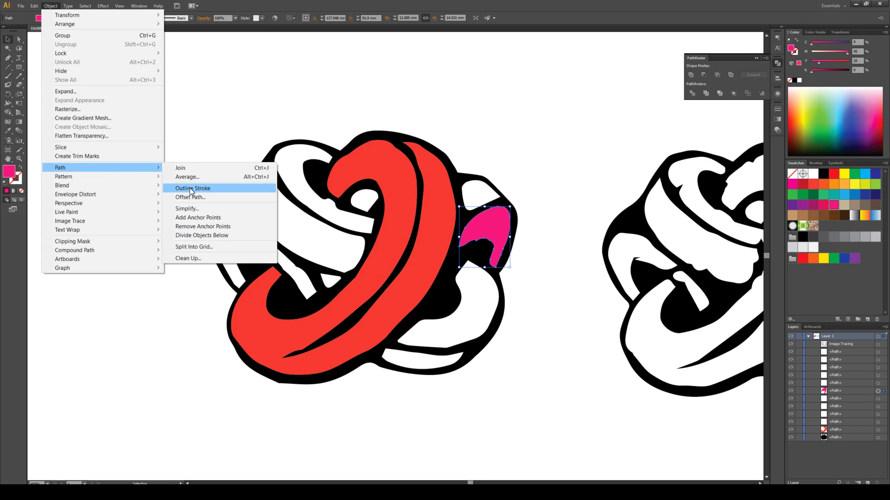
click(190, 209)
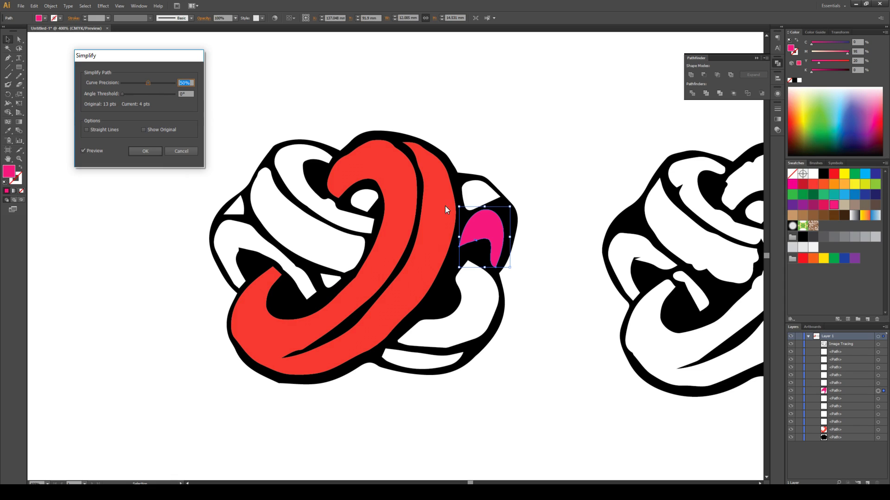
click(84, 150)
click(85, 150)
click(84, 150)
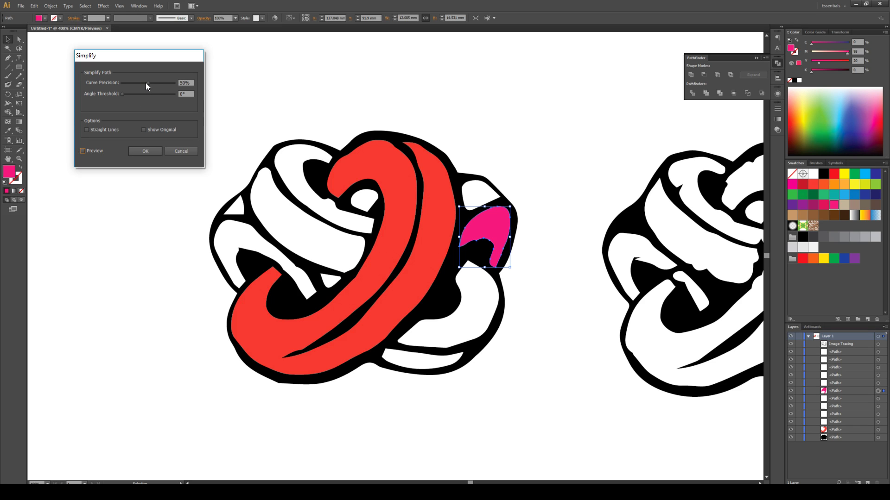
- Simplify the pink shape with Curve Precision 97% and Angle Threshold 180°, reducing 13 points to 9
drag(147, 83, 153, 83)
click(82, 151)
drag(165, 83, 173, 82)
drag(121, 94, 165, 94)
click(83, 150)
click(82, 150)
click(82, 150)
click(82, 150)
click(151, 154)
- Fill the upper- and lower-left loops magenta, and the small triangle and bottom loop red
click(489, 132)
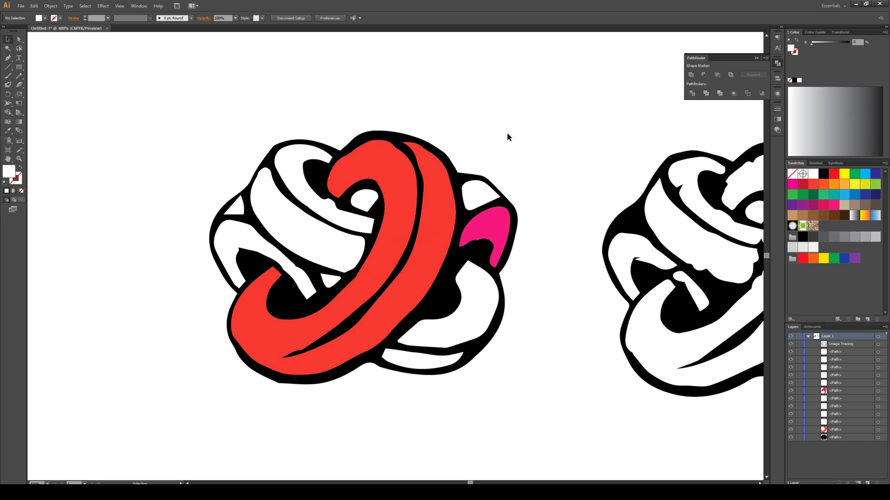
click(312, 160)
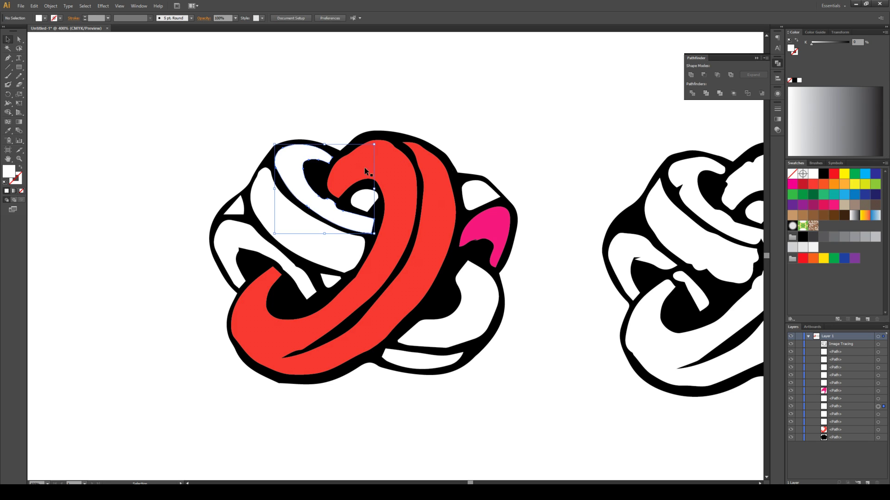
click(826, 209)
click(296, 282)
click(827, 210)
click(234, 204)
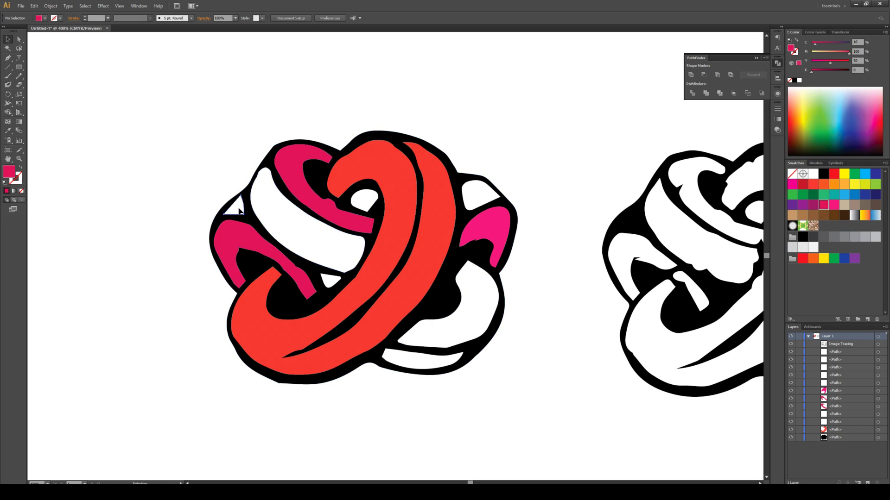
click(801, 259)
click(422, 359)
click(800, 258)
- Fill two small inner shapes purple and the band plus two loops a light orange
click(364, 198)
shift+click(330, 280)
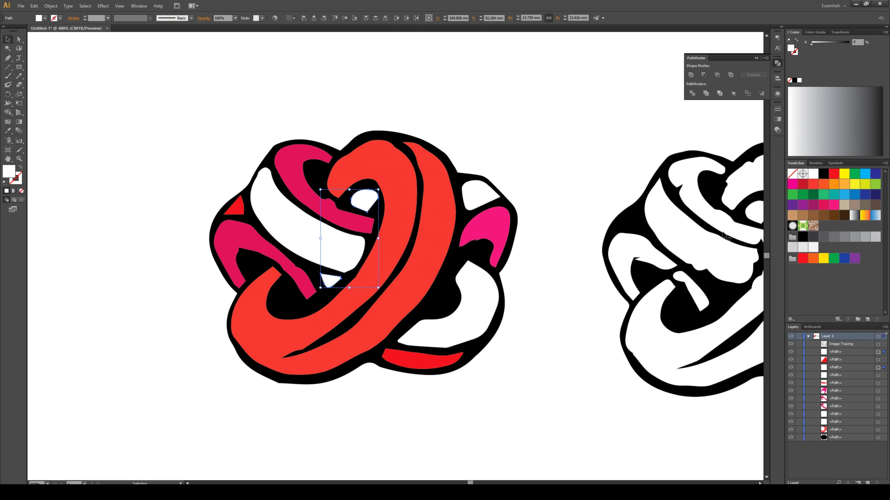
click(813, 204)
click(325, 218)
shift+click(478, 192)
shift+click(464, 301)
click(823, 185)
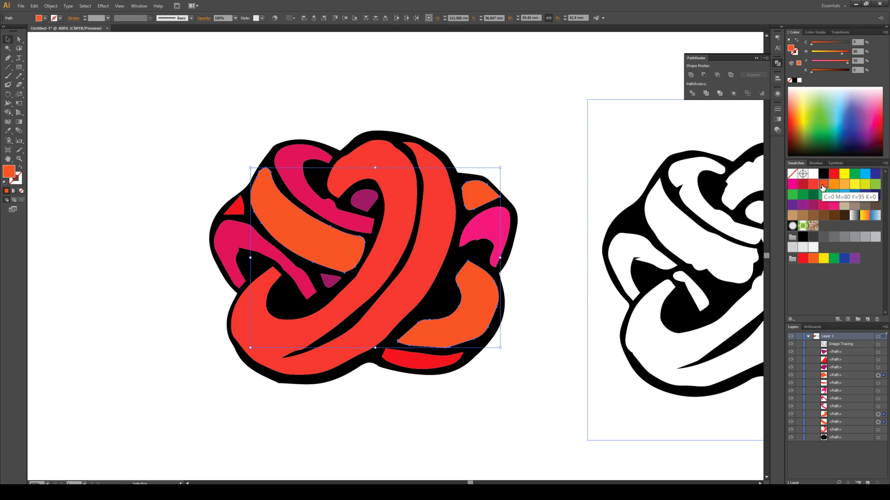
click(833, 184)
click(562, 158)
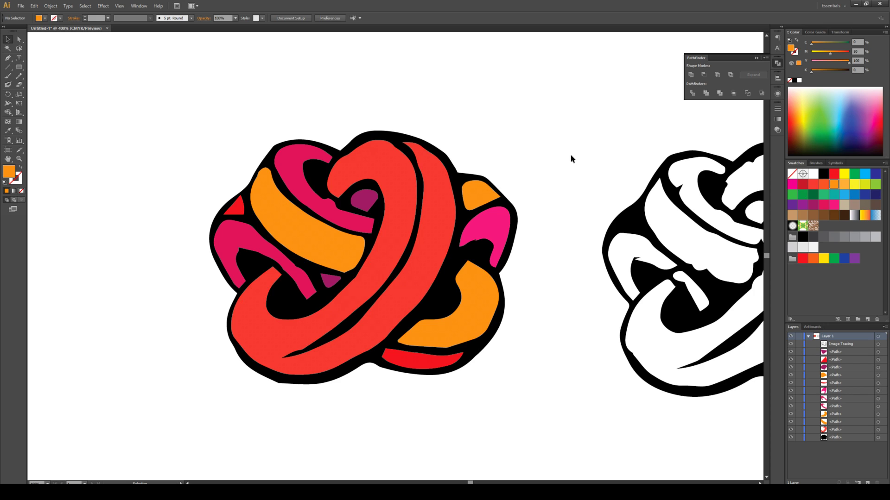
- Give the small right-hand shape a yellow-to-red gradient at a 60° angle
click(490, 227)
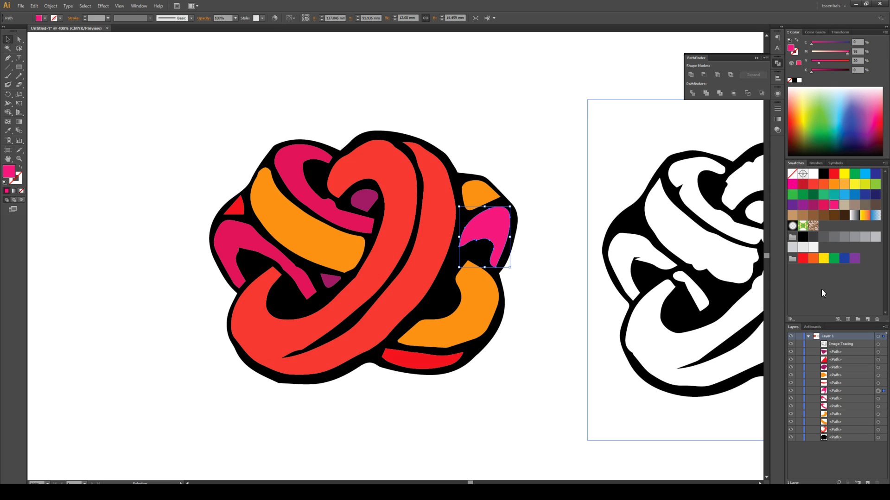
click(864, 216)
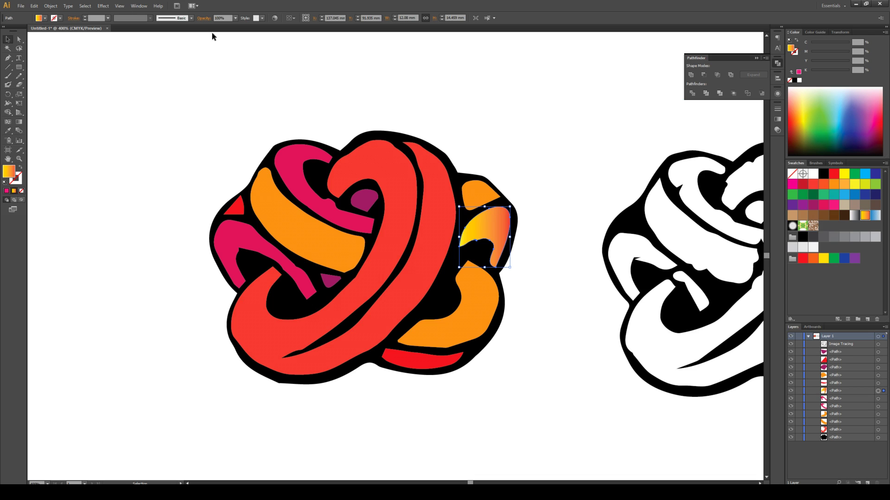
click(139, 5)
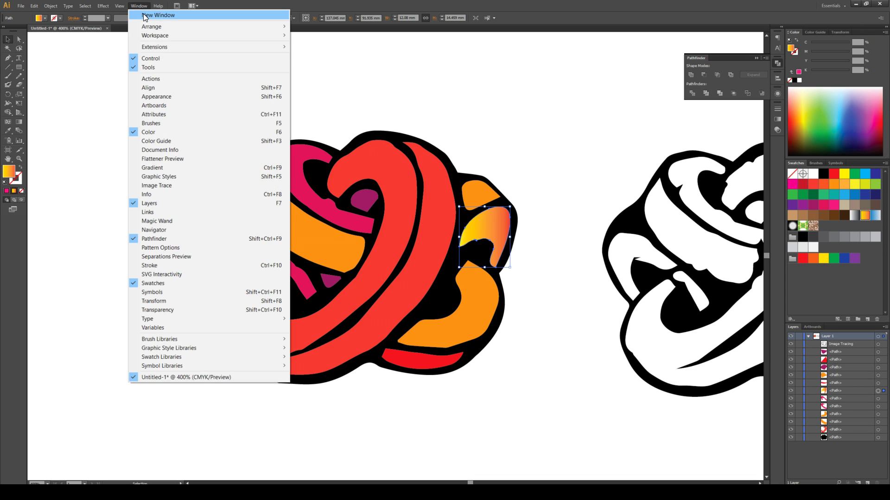
click(158, 168)
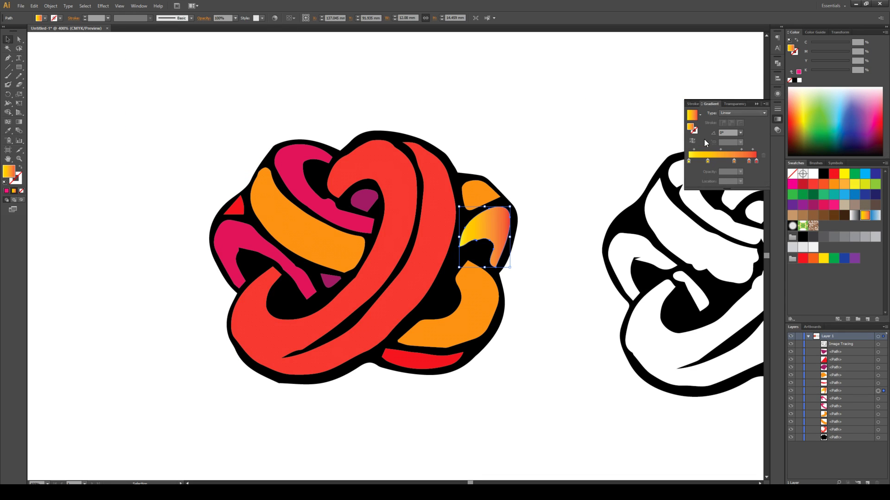
click(741, 133)
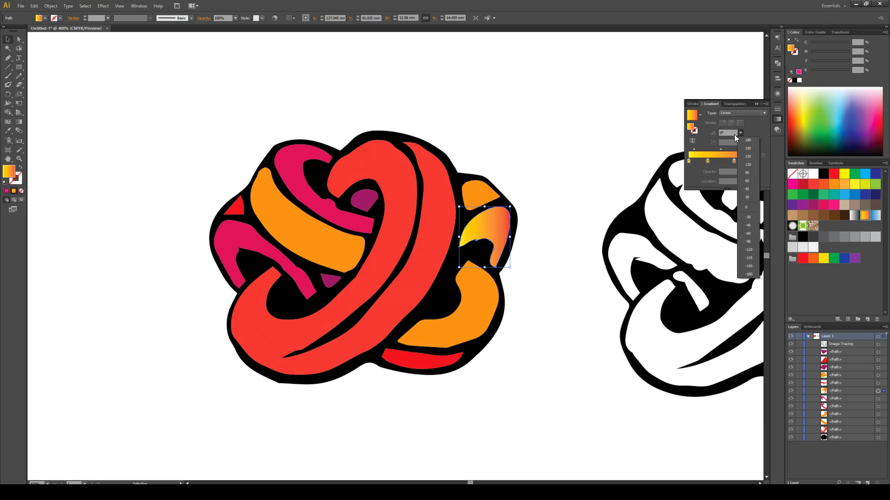
click(746, 172)
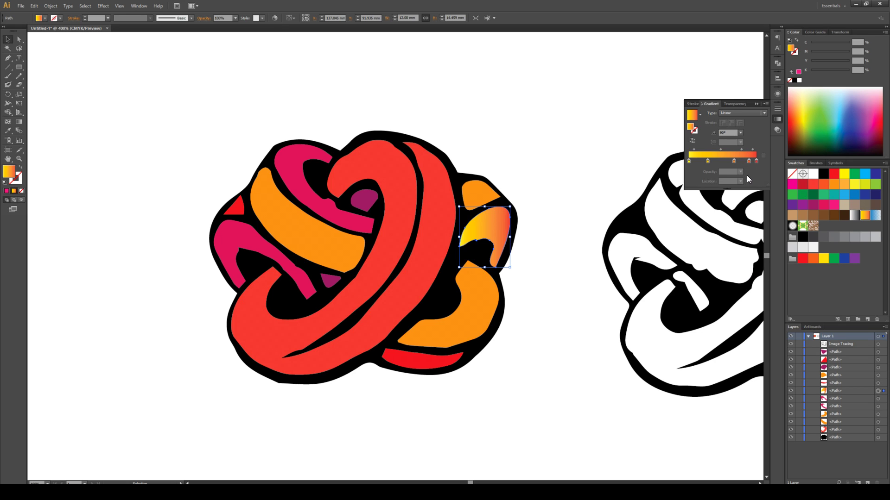
click(741, 133)
click(749, 233)
text(60)
key(Return)
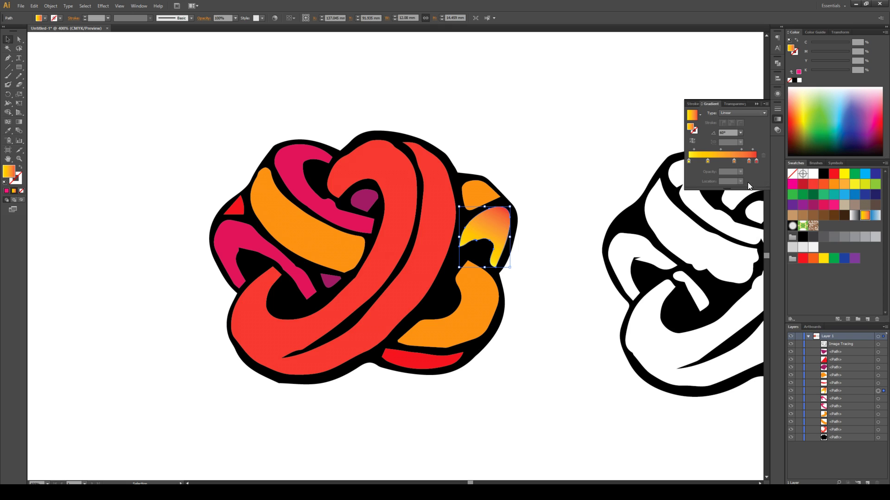
- Recolour the gradient stops to run orange to brown and save it as a new swatch
click(756, 161)
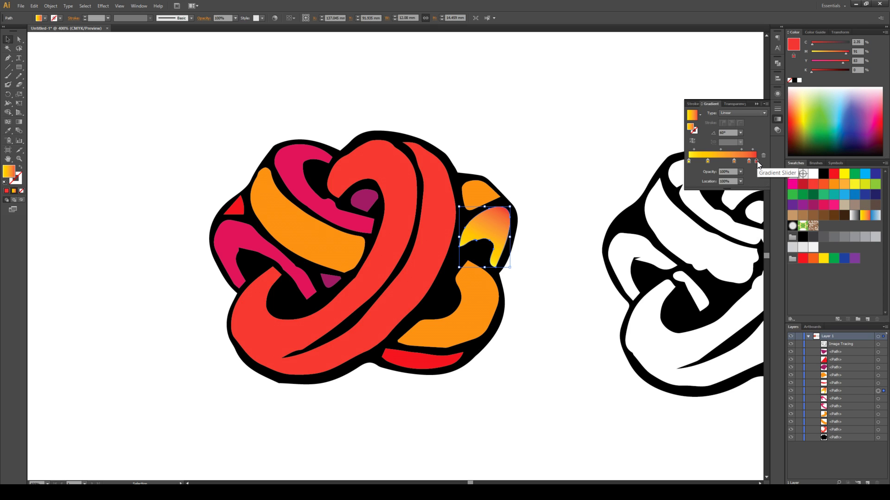
drag(811, 71, 827, 72)
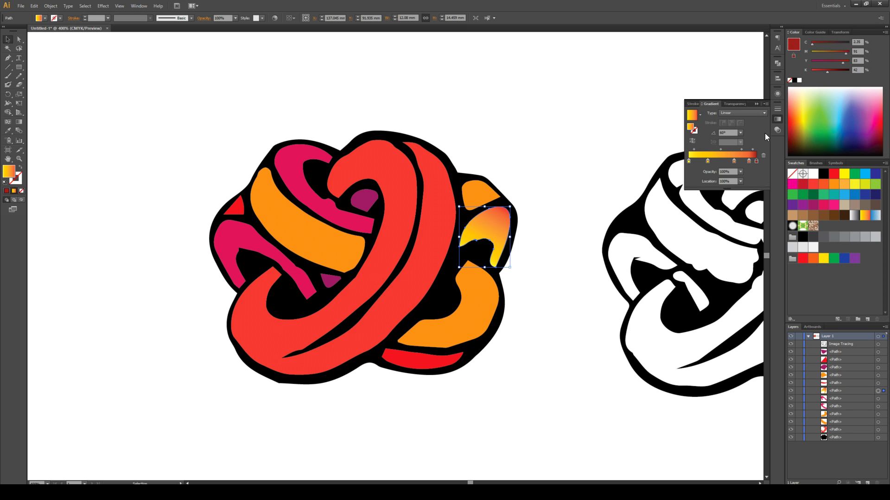
click(747, 161)
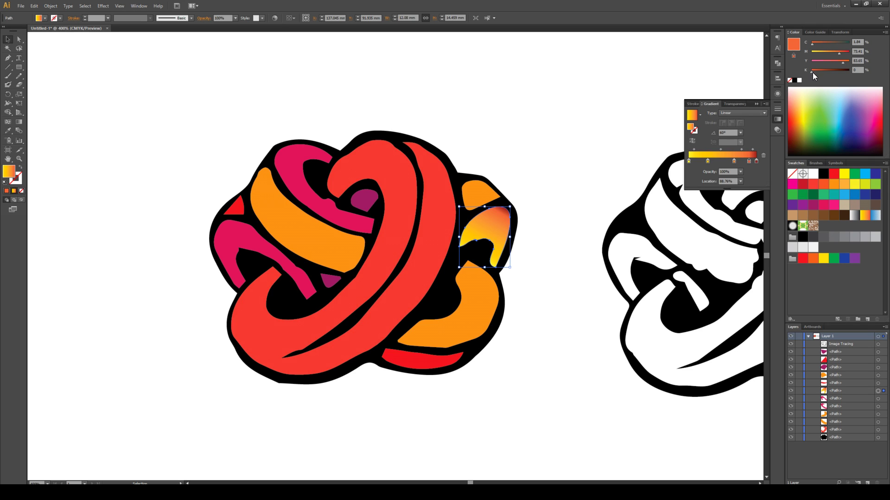
drag(812, 72, 824, 72)
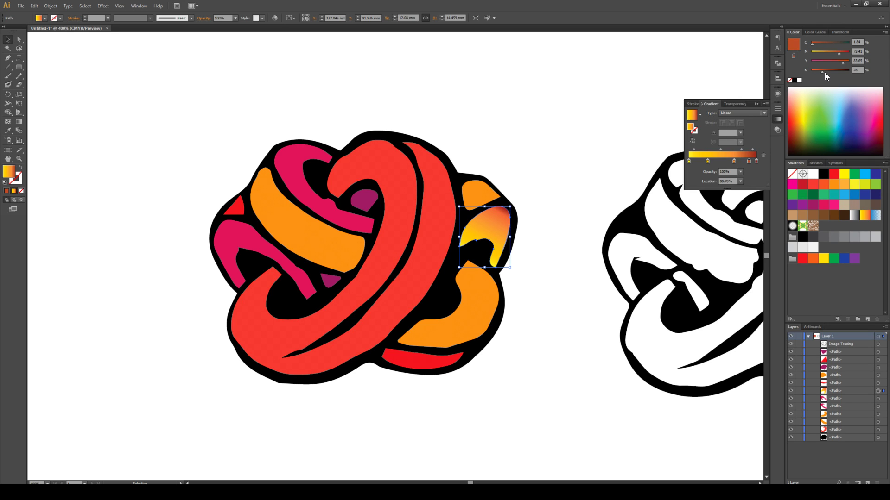
click(688, 162)
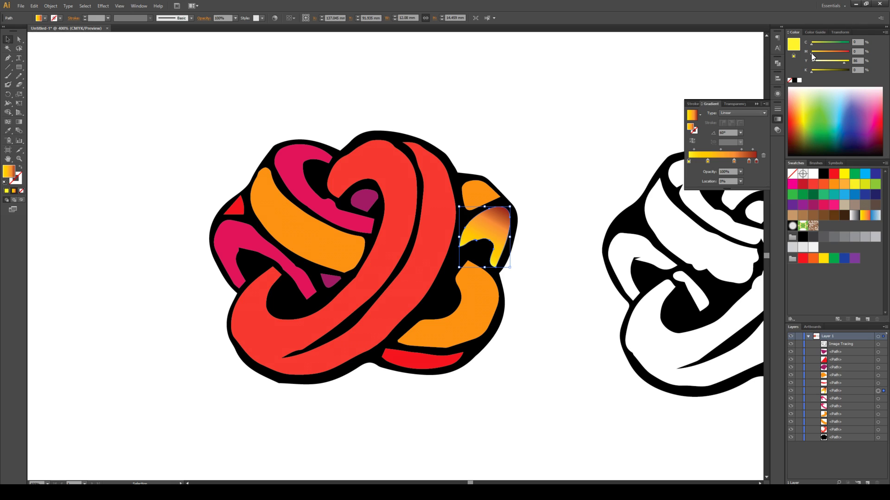
drag(811, 53, 818, 72)
click(708, 162)
drag(830, 53, 835, 52)
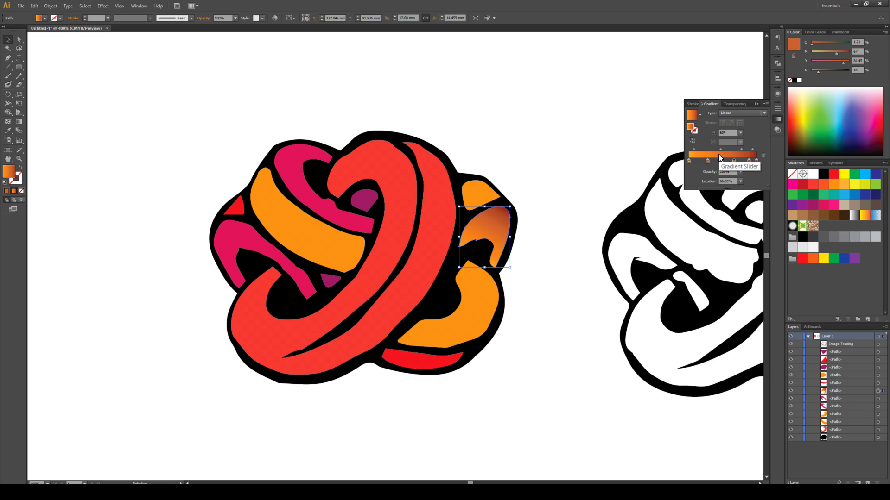
drag(692, 115, 826, 224)
click(535, 157)
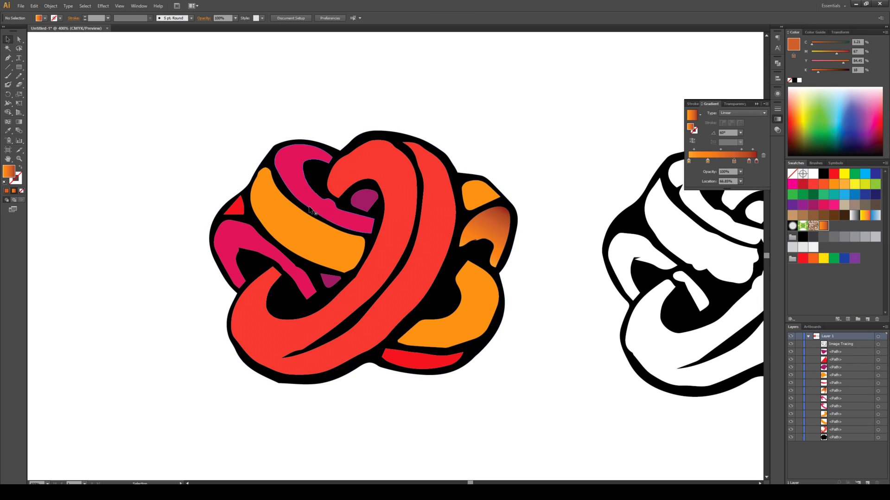
- Apply the saved orange-to-brown gradient swatch to the long upper orange band
click(270, 209)
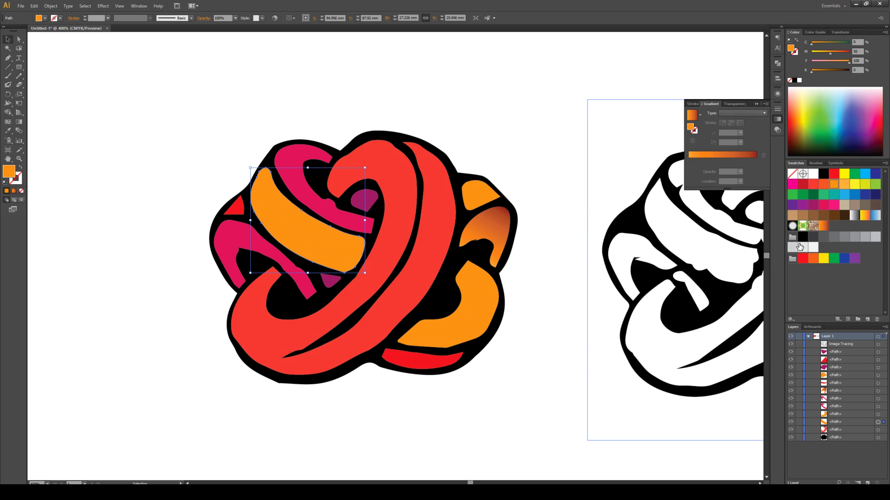
click(822, 226)
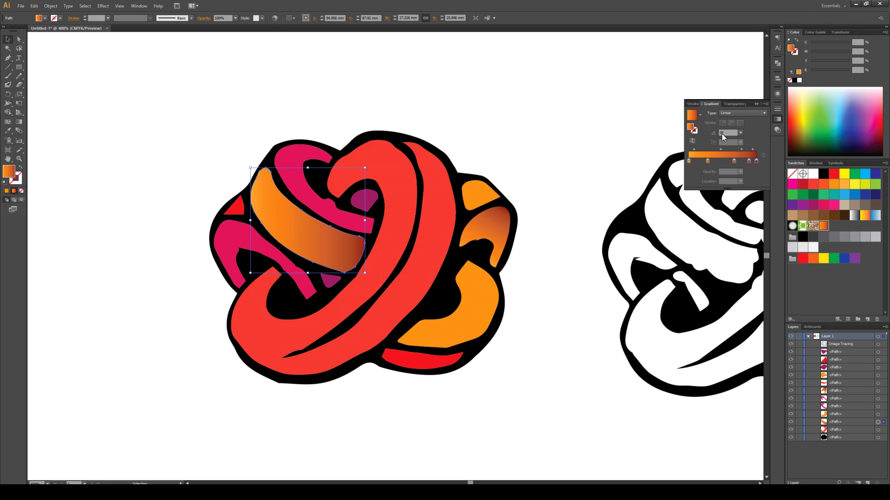
click(506, 106)
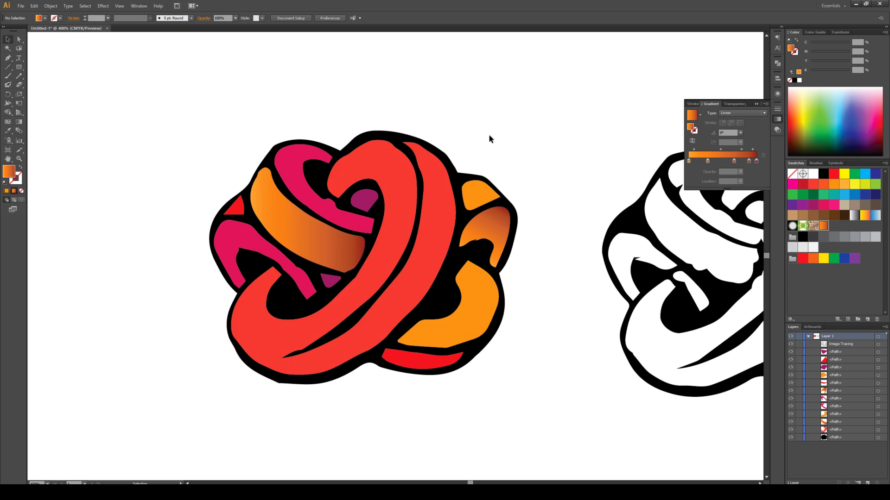
key(ctrl+plus)
key(ctrl+plus)
key(ctrl+plus)
key(ctrl+plus)
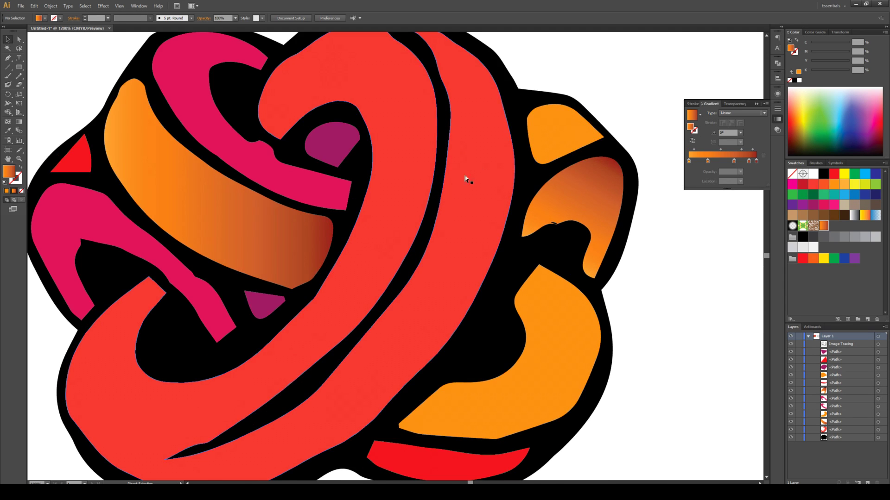
key(ctrl+plus)
key(ctrl+plus)
key(ctrl+plus)
key(ctrl+plus)
key(ctrl+plus)
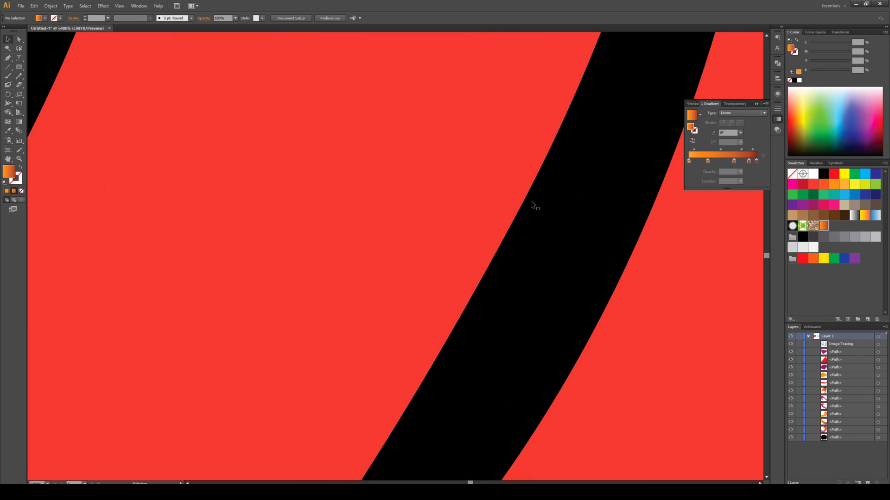
key(ctrl+minus)
key(ctrl+minus)
key(ctrl+minus)
key(ctrl+minus)
key(ctrl+minus)
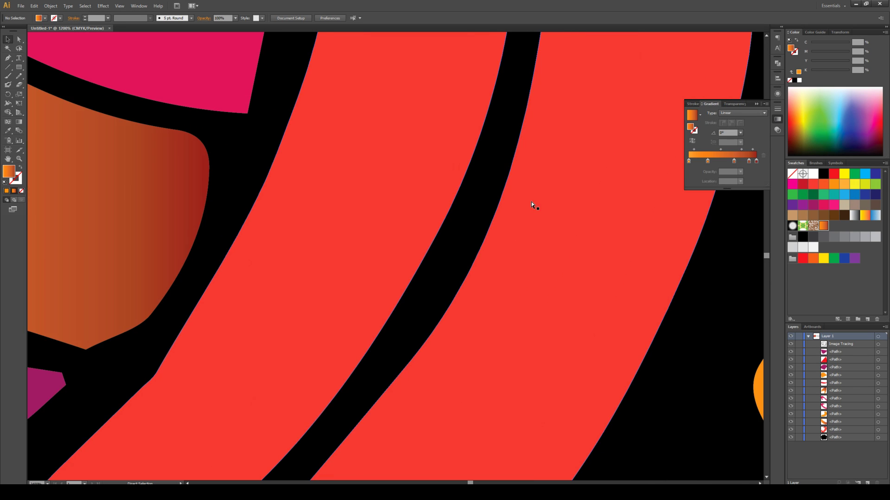
key(ctrl+minus)
key(ctrl+minus)
key(ctrl+minus)
key(ctrl+minus)
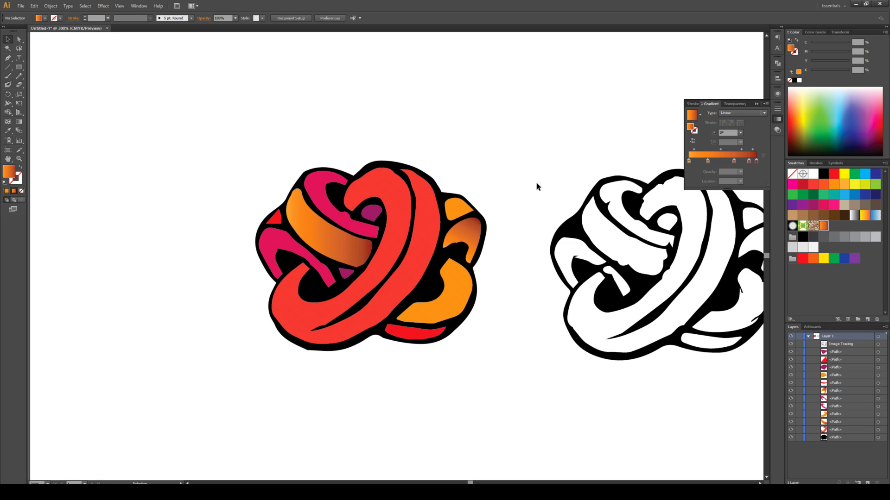